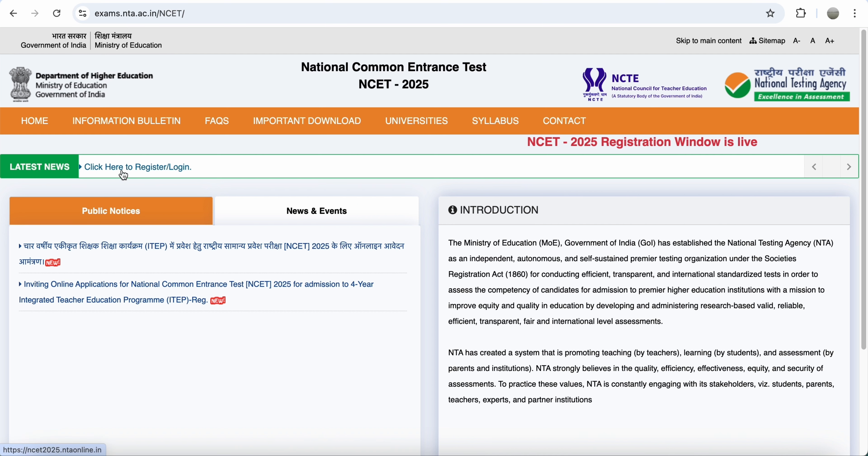
Go to the Register/Login portal and choose 'New Candidate Register Here'
left_click(133, 169)
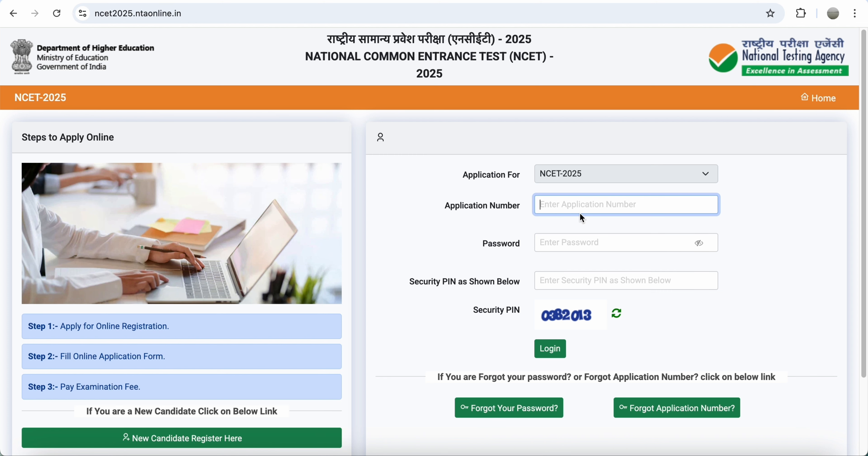
scroll(242, 336, "down", 2)
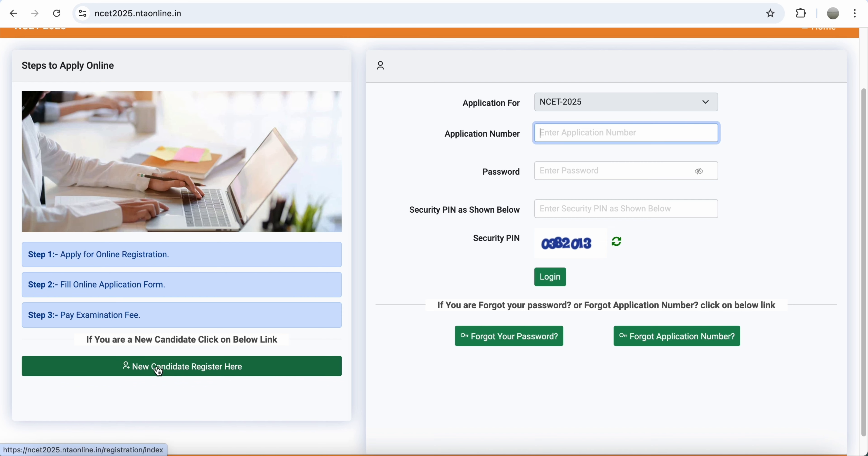
left_click(158, 370)
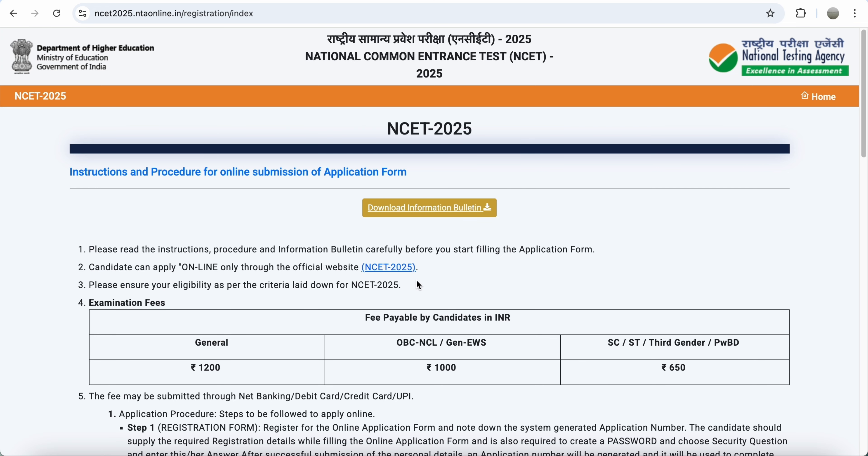
Read through the NCET-2025 registration instructions and proceed past the Information Bulletin declaration
scroll(418, 284, "down", 3)
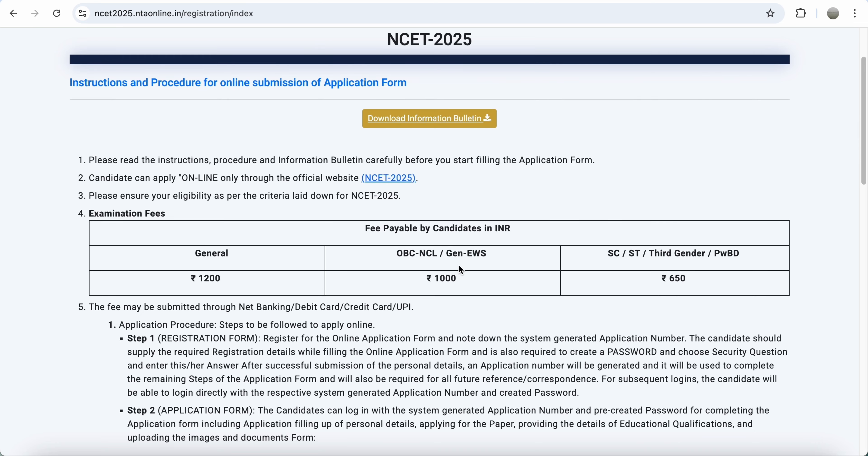
scroll(541, 323, "down", 6)
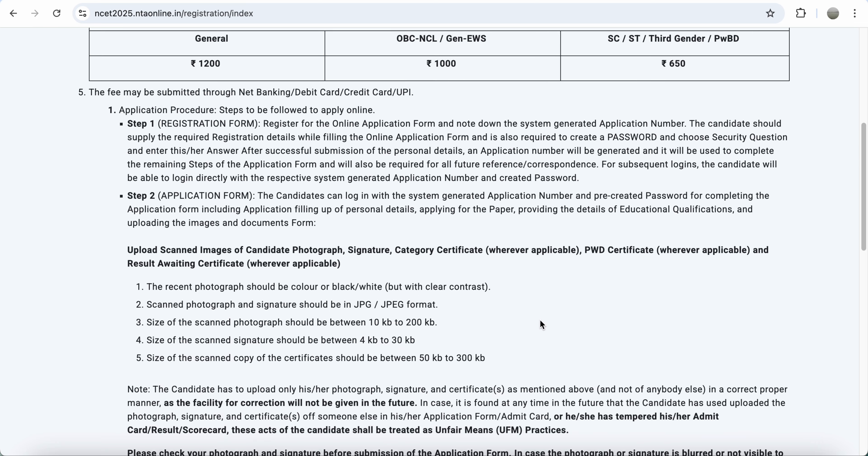
scroll(541, 324, "down", 15)
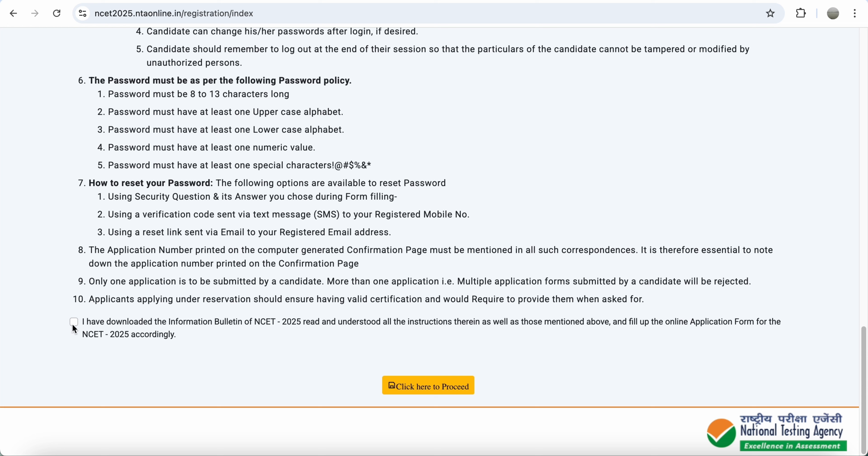
scroll(73, 322, "up", 20)
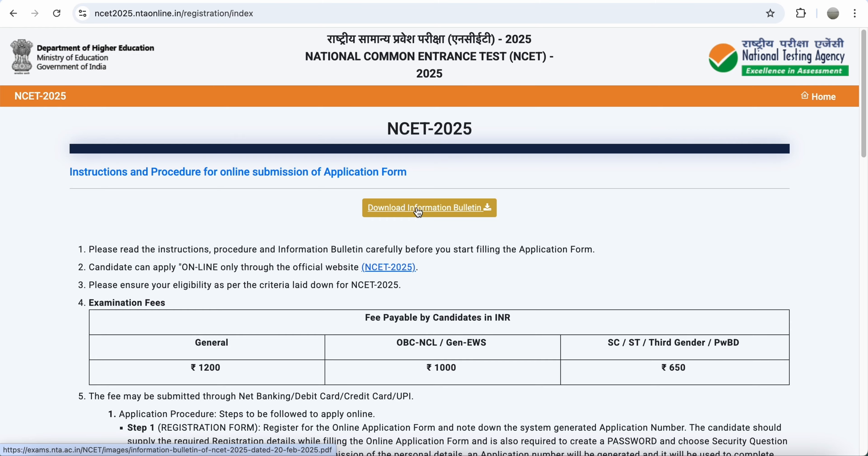
scroll(418, 212, "down", 20)
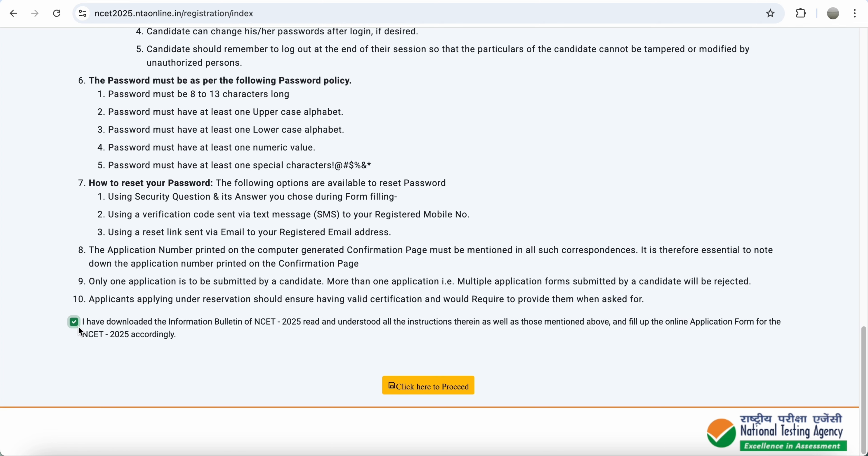
left_click(424, 393)
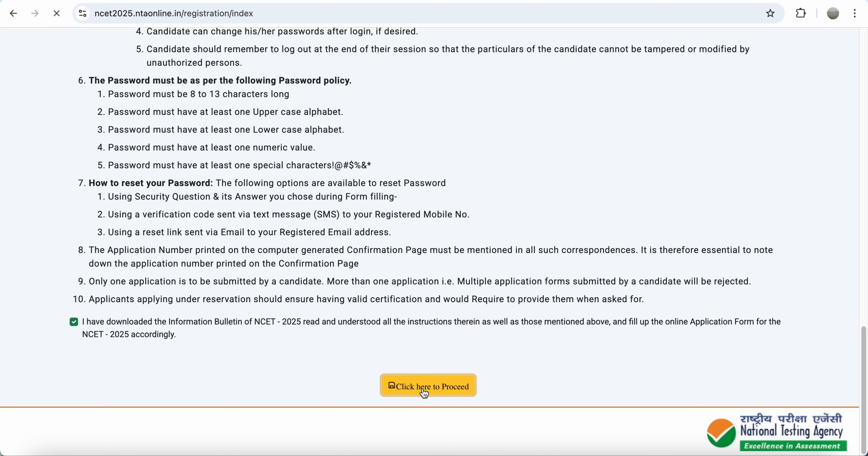
Choose Aadhaar-based login, enter the candidate's Aadhaar number, generate the OTP and enter it
scroll(158, 360, "down", 1)
left_click(74, 155)
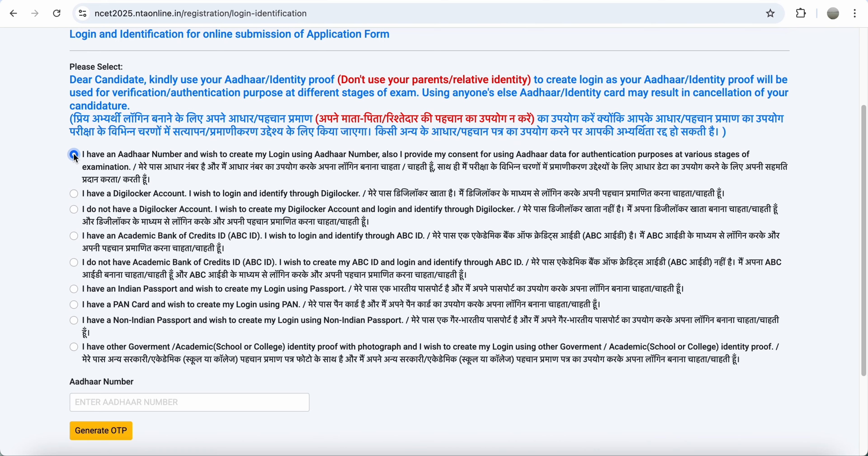
type("766")
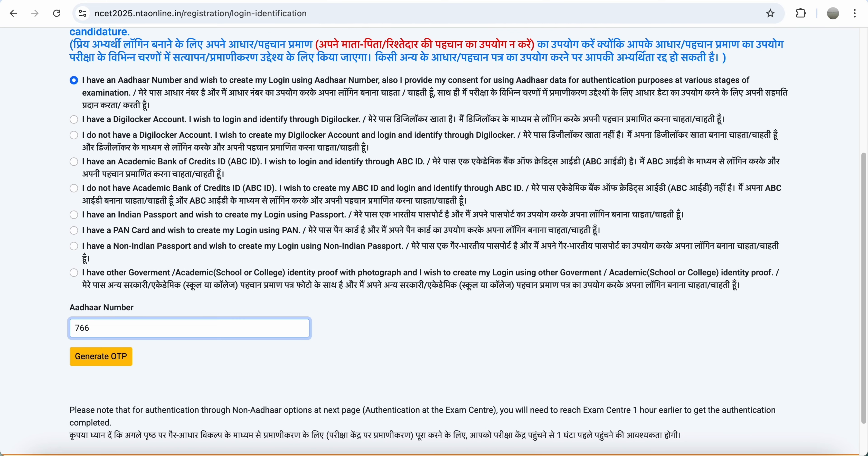
type("2********")
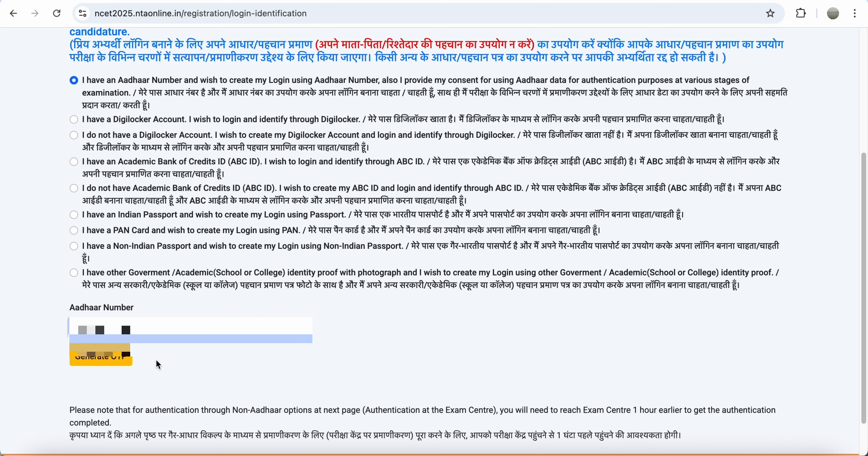
left_click(111, 364)
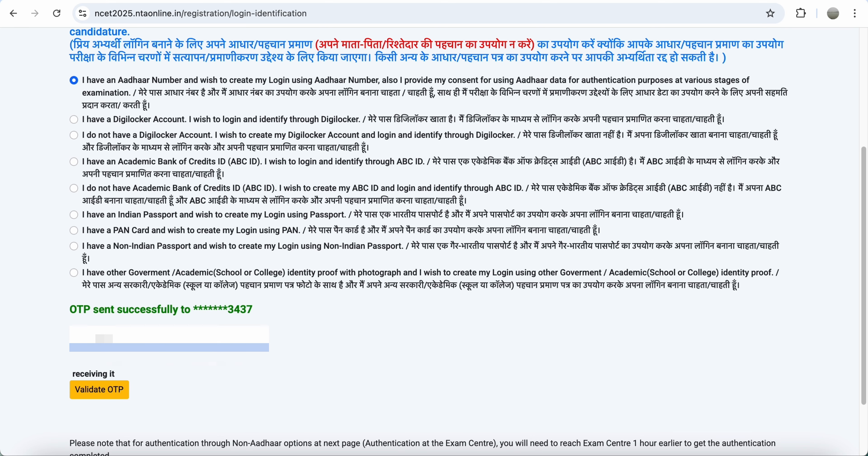
type("**")
Validate the Aadhaar OTP and enter the father's and mother's names
left_click(71, 388)
scroll(474, 310, "down", 10)
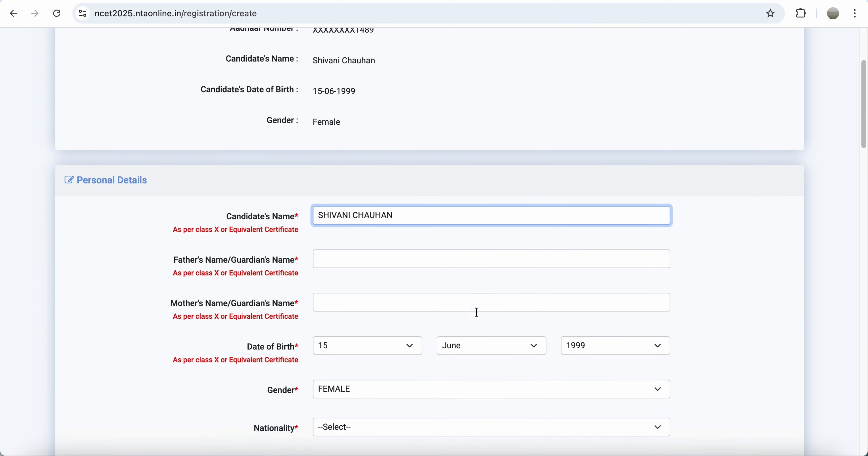
scroll(484, 238, "down", 9)
scroll(372, 269, "up", 16)
left_click(392, 258)
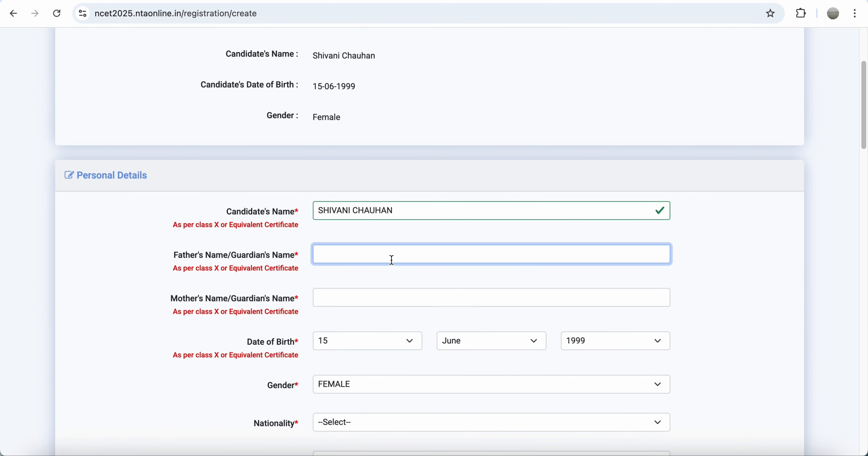
key("Tab")
key("Tab")
Set nationality INDIAN and identity type Any Other Valid Govt Identity with Photograph, with its number
scroll(504, 248, "down", 5)
left_click(432, 237)
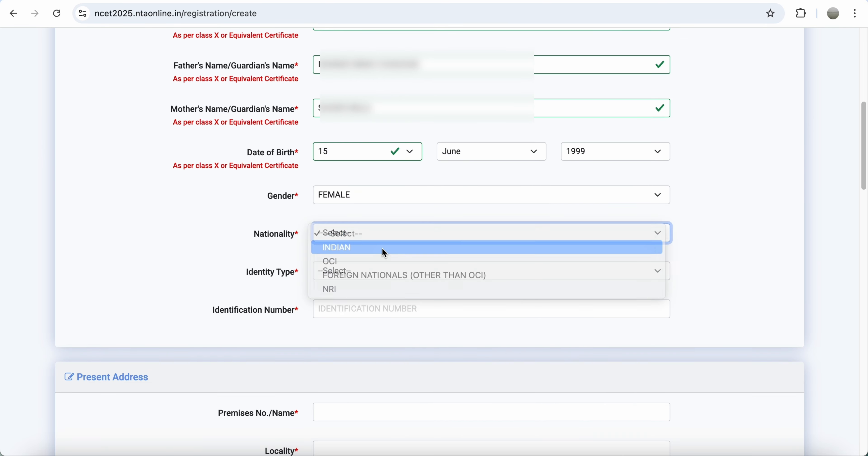
left_click(384, 252)
left_click(387, 273)
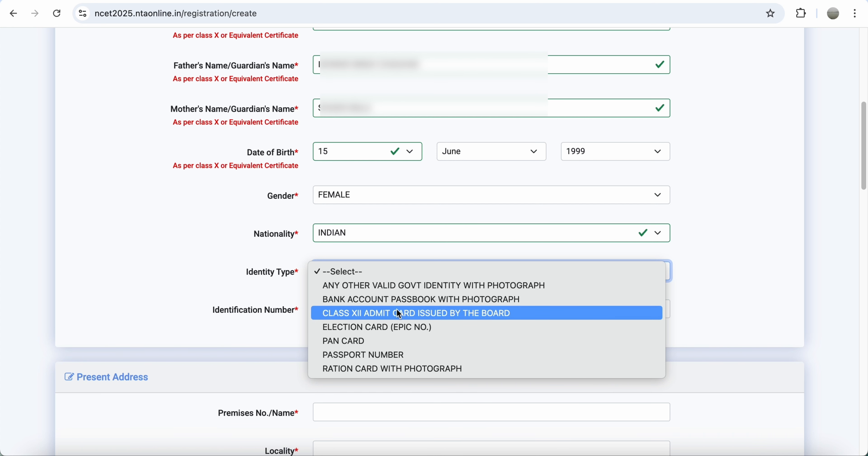
left_click(397, 287)
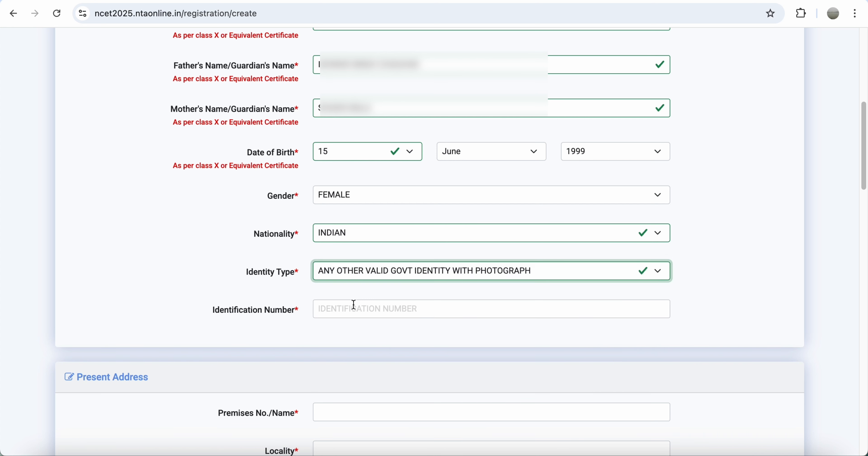
left_click(353, 305)
type("7")
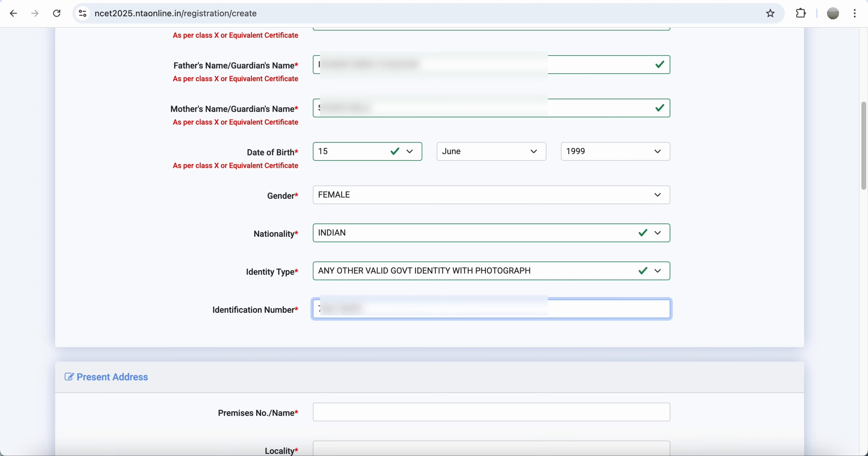
Enter the present address premises, locality and sub-locality
key("Tab")
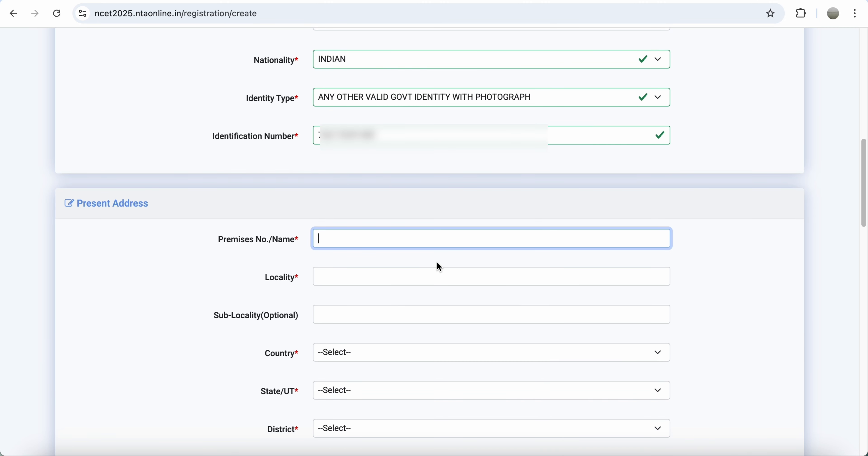
type("HOUSE NO. 120")
key("Tab")
type("DFDF")
key("Tab")
type("DDF")
Set the address country INDIA, state HARYANA, district GURUGRAM, and enter the pin code
left_click(428, 358)
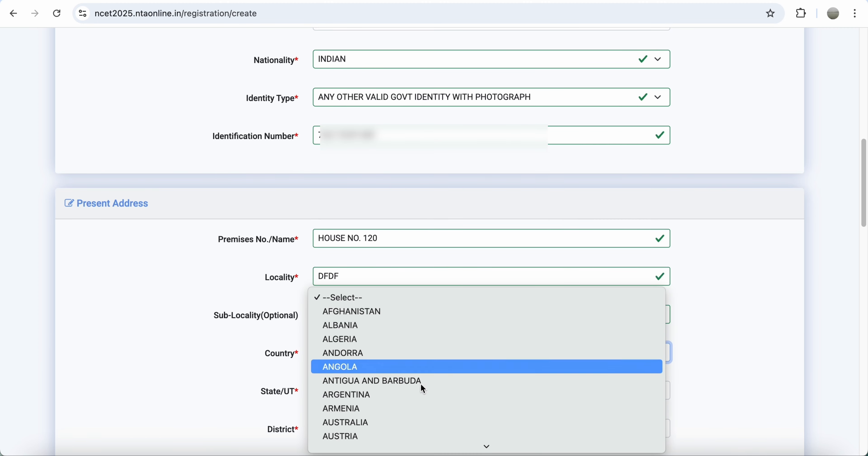
scroll(445, 405, "down", 10)
scroll(462, 419, "down", 6)
left_click(413, 368)
left_click(388, 394)
scroll(388, 395, "down", 4)
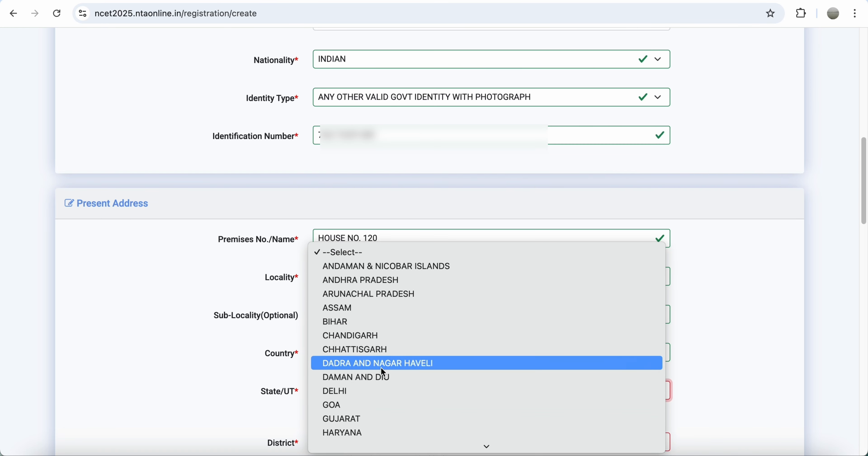
left_click(383, 432)
scroll(390, 337, "down", 2)
left_click(387, 349)
left_click(368, 389)
scroll(368, 388, "down", 2)
left_click(365, 308)
type("122504")
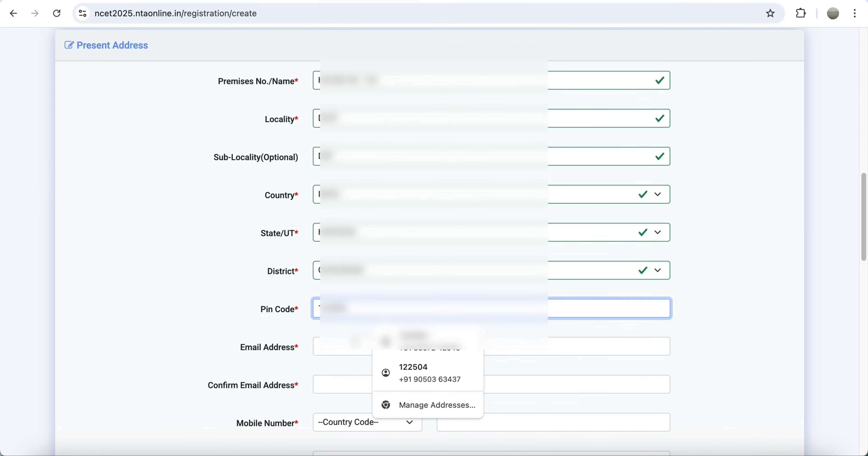
Enter the email address and its confirmation
left_click(355, 342)
scroll(355, 342, "down", 1)
type("demo@gmail.com")
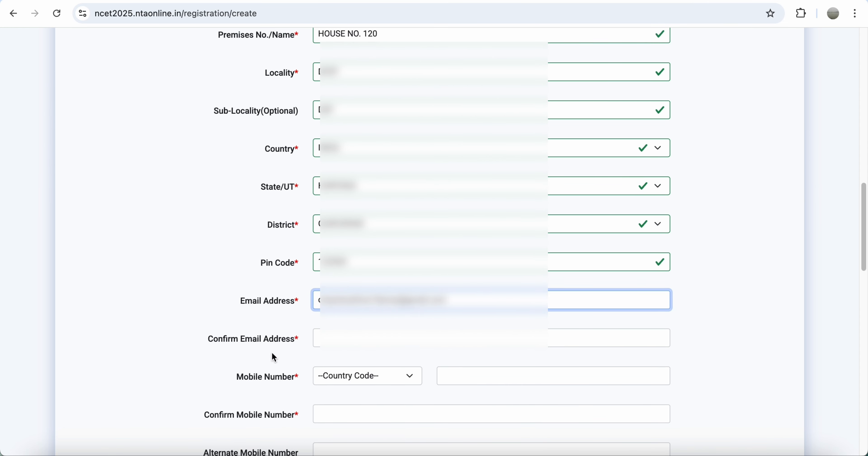
scroll(273, 355, "down", 1)
left_click(369, 294)
type("c...@gmail.com")
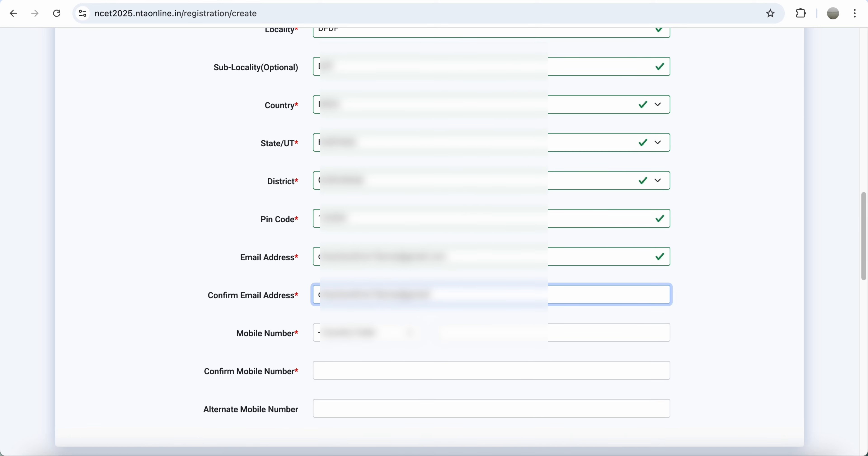
Enter and confirm the mobile number, and mark the permanent address same as present
left_click(376, 338)
left_click(472, 334)
type("...")
left_click(431, 377)
scroll(431, 377, "down", 2)
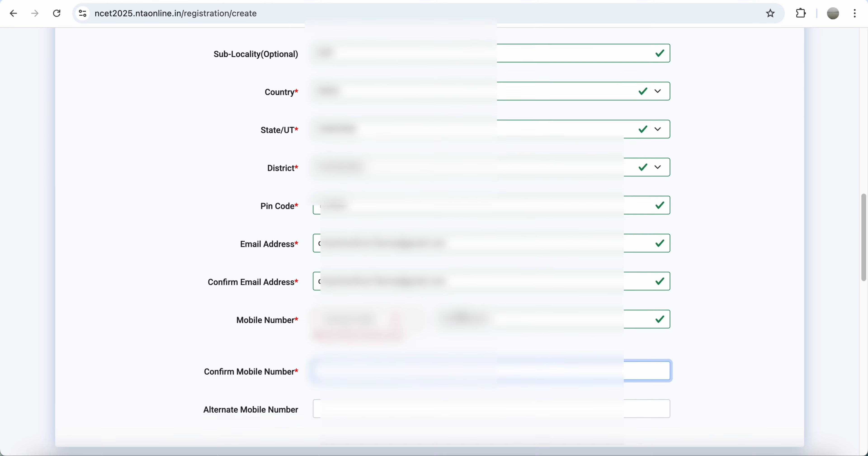
type("......")
left_click(472, 360)
scroll(472, 337, "down", 5)
left_click(81, 304)
scroll(81, 307, "down", 10)
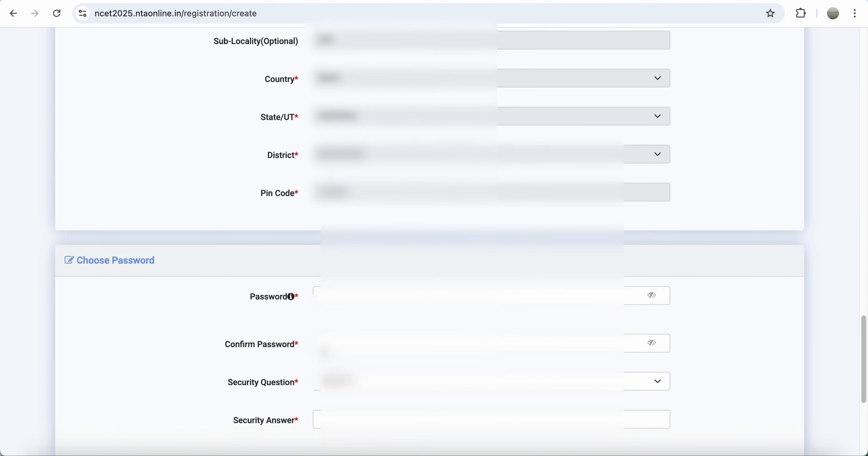
Set a custom account password instead of the browser's suggested one
left_click(350, 294)
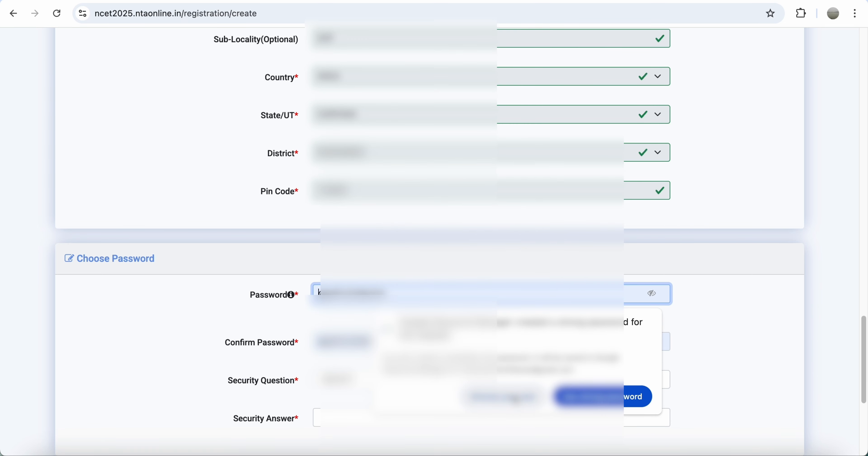
left_click(504, 397)
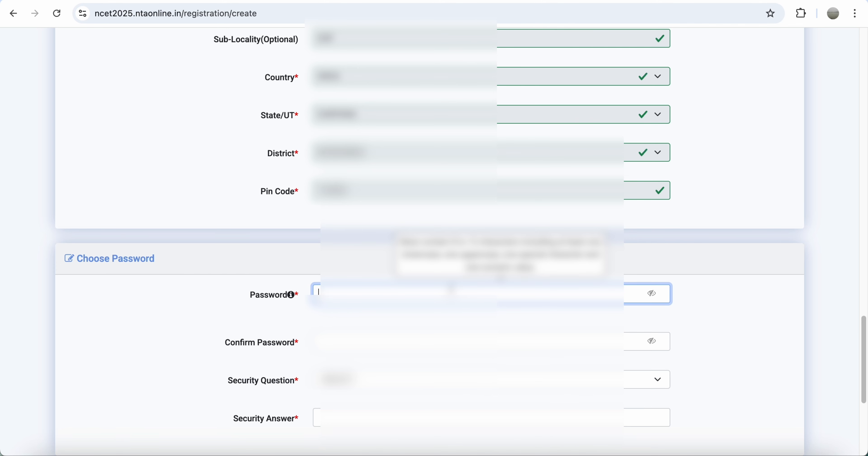
type("a")
key("Tab")
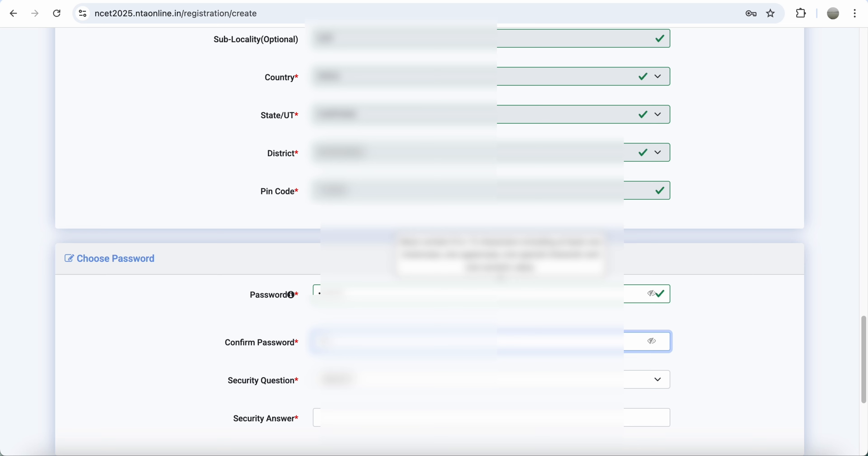
Choose the birth-city security question, enter its answer and the security pin, and submit
left_click(442, 381)
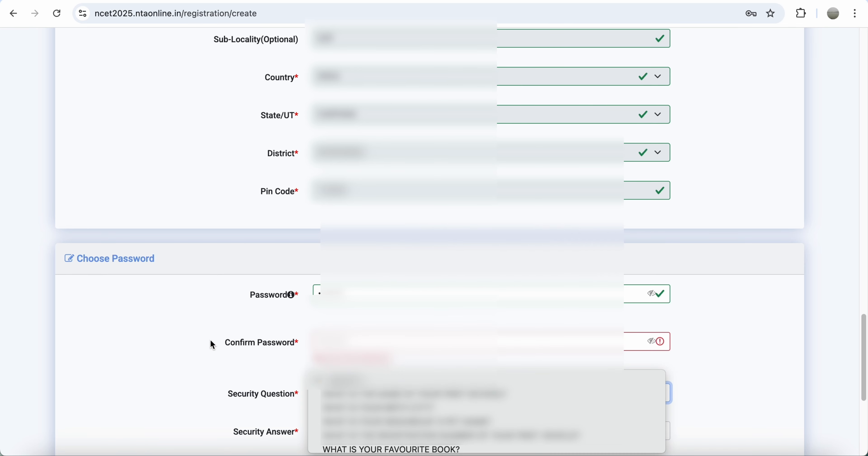
key("Down")
key("Down")
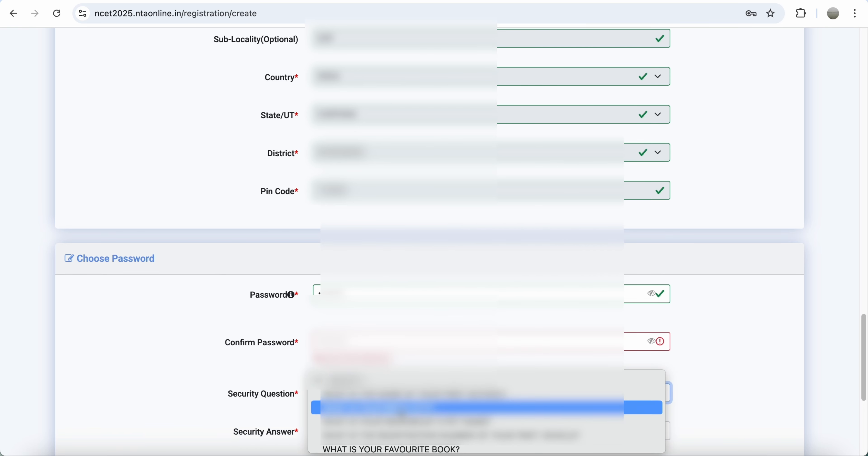
key("Return")
key("Tab")
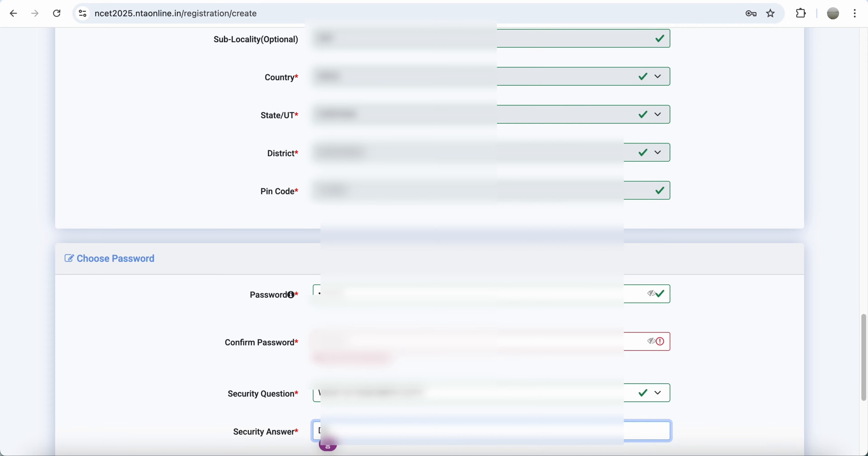
key("Tab")
key("Tab")
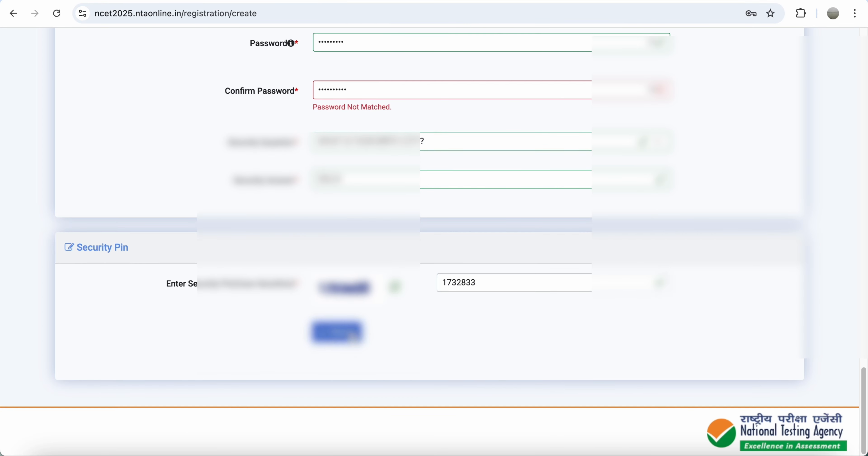
left_click(337, 332)
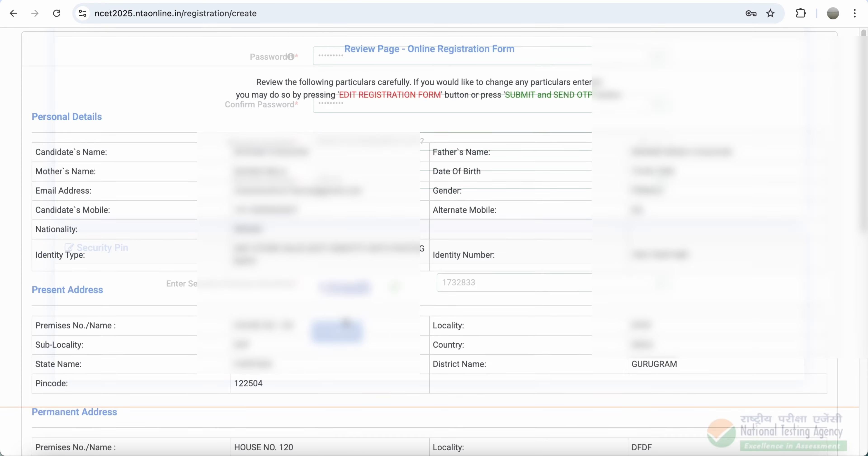
Mark name, address, parents' names, gender, birth date, mobile and email as verified
scroll(370, 309, "down", 3)
scroll(370, 308, "down", 5)
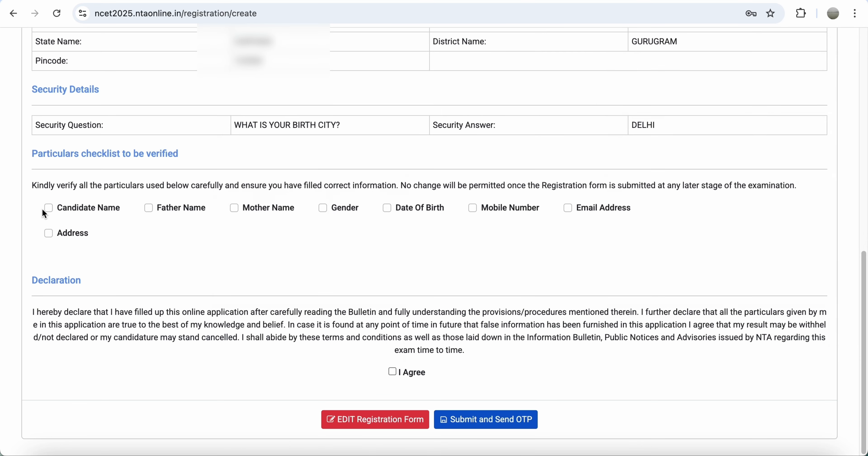
left_click(48, 208)
left_click(48, 233)
left_click(149, 208)
left_click(234, 208)
left_click(322, 207)
left_click(387, 208)
left_click(473, 207)
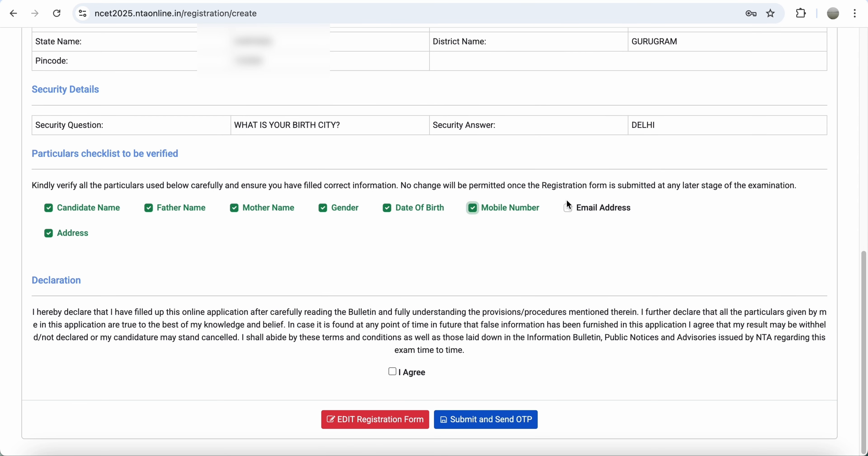
left_click(567, 207)
Accept the declaration, Submit and Send OTP, confirm with Yes, and dismiss the follow-up prompts
left_click(495, 419)
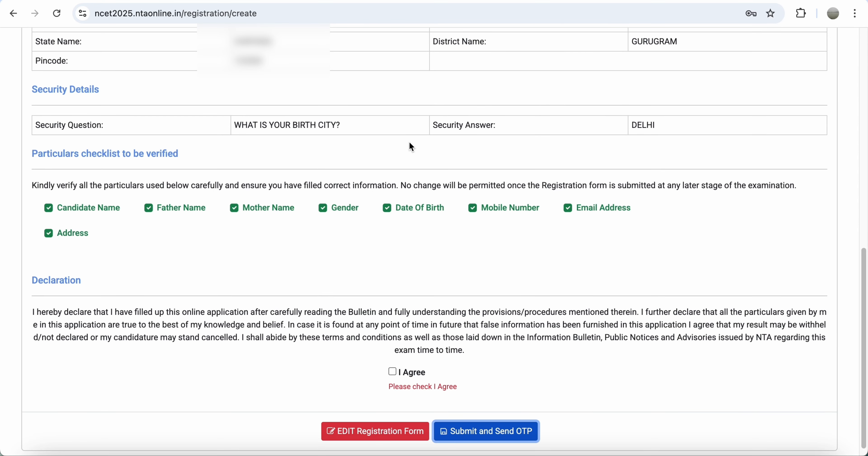
left_click(393, 371)
left_click(478, 425)
left_click(420, 140)
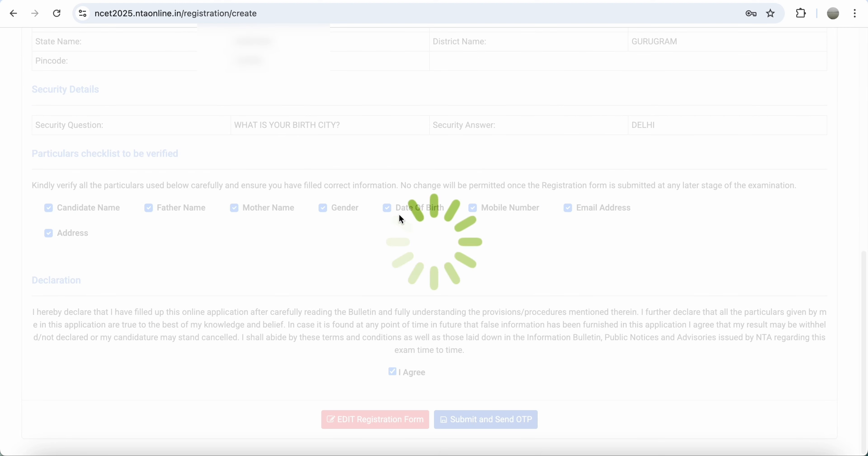
left_click(434, 300)
left_click(713, 191)
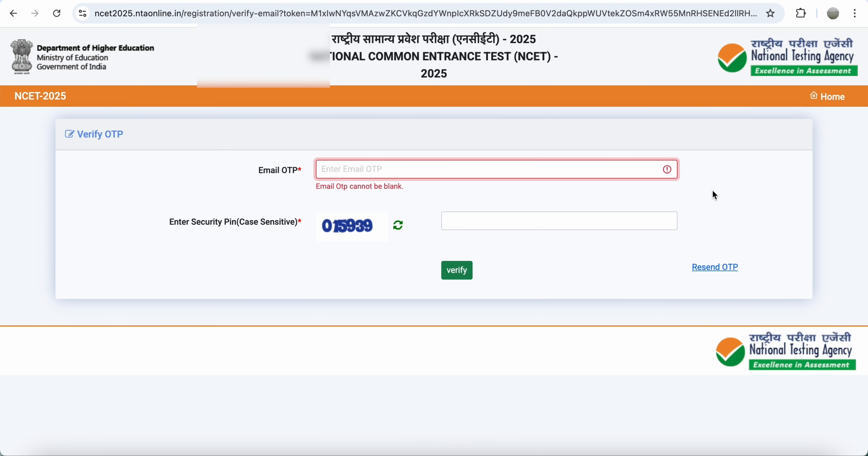
Enter the emailed OTP and the security pin, then verify the registration
key("Tab")
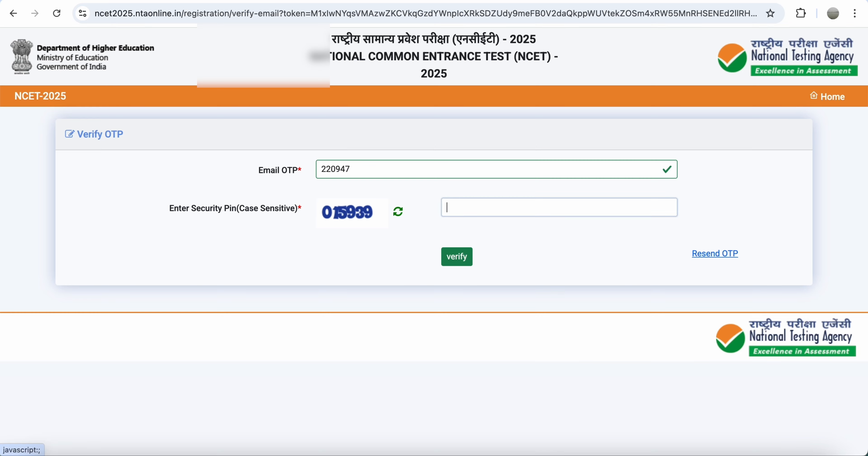
key("Tab")
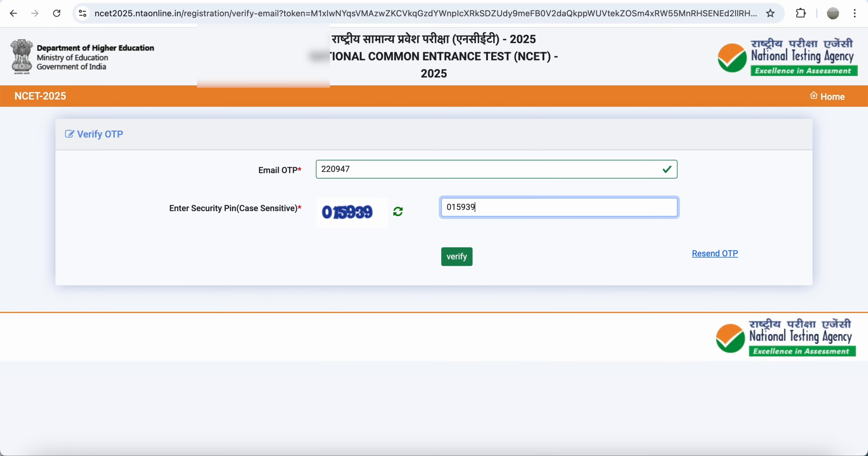
left_click(449, 263)
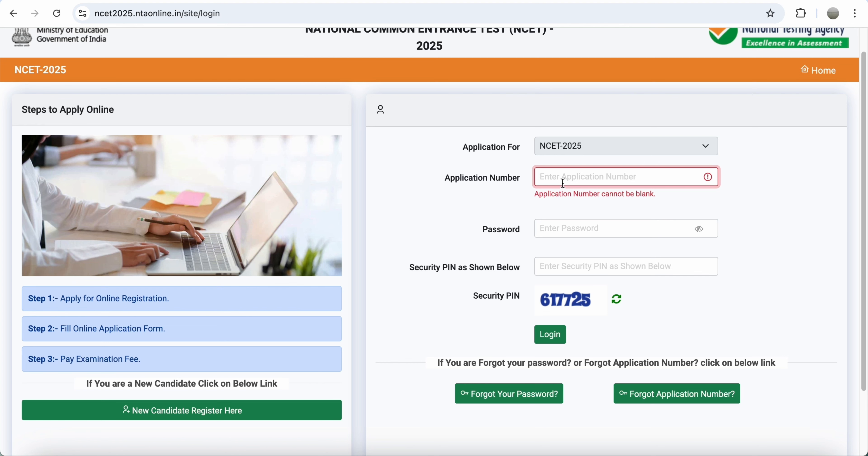
Log in with the application number, password and security PIN
scroll(480, 256, "up", 2)
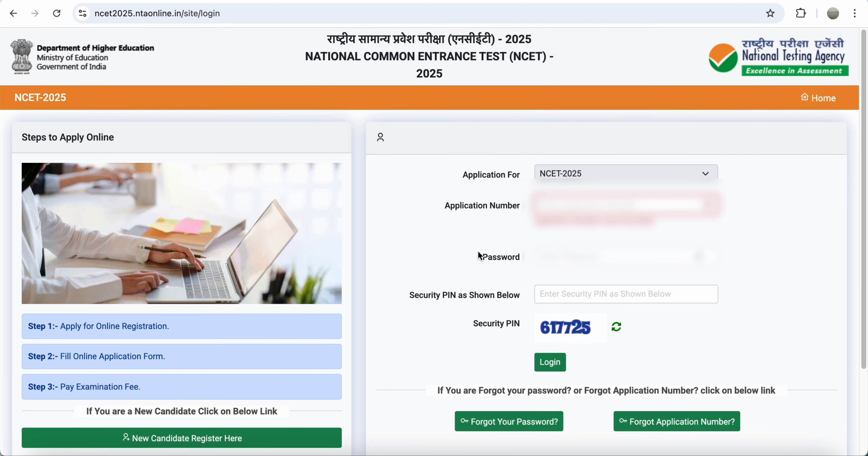
type("253510••••")
key("Tab")
type("••••••••")
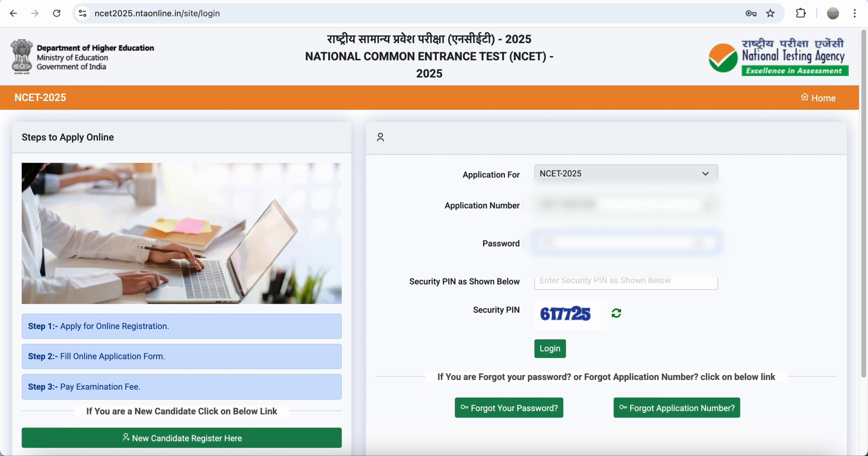
key("Tab")
key("Return")
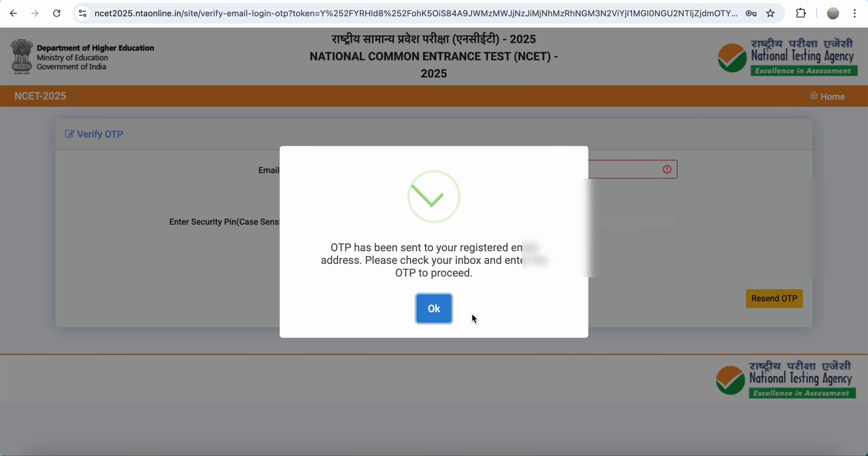
Acknowledge the OTP messages, enter the login Email OTP and pin, and verify
left_click(433, 308)
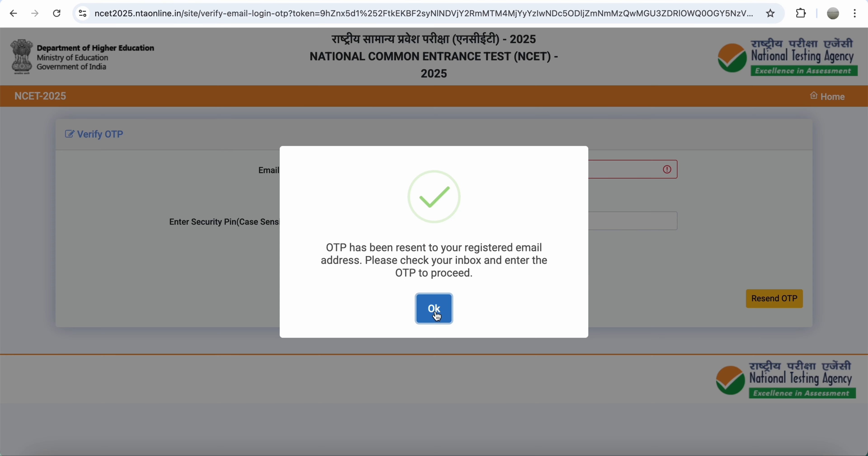
left_click(434, 309)
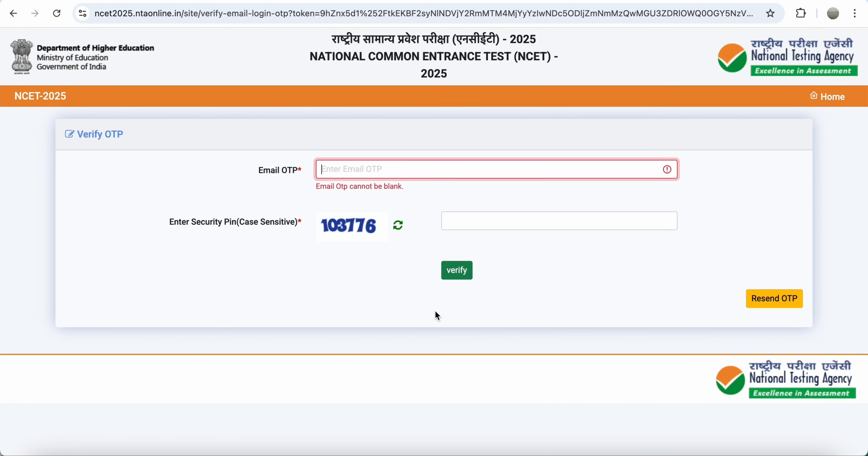
left_click(517, 214)
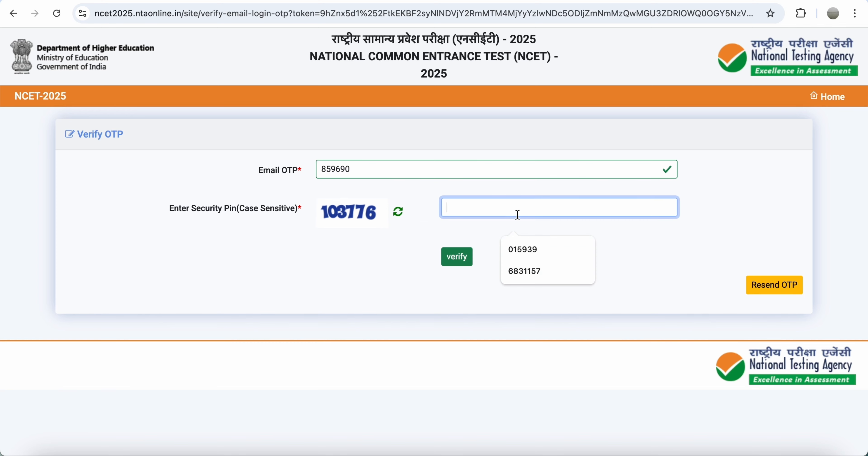
left_click(457, 257)
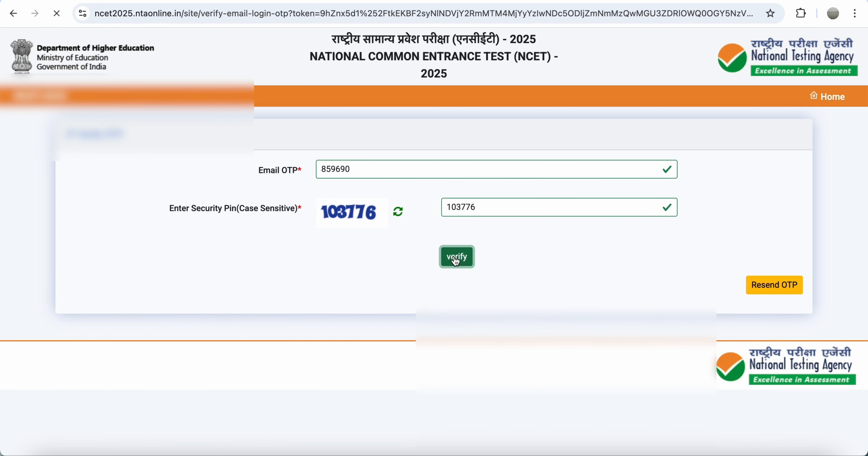
left_click(435, 296)
scroll(484, 271, "down", 1)
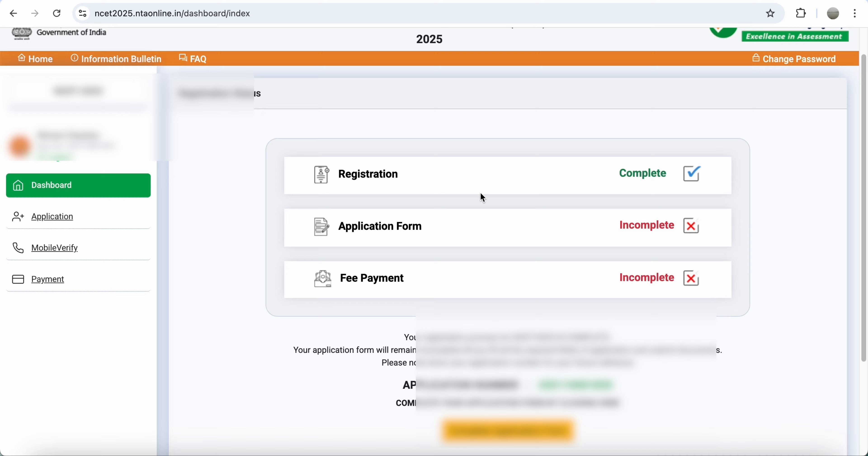
Start the application form, enter the captcha, accept the contact declaration and Save & Next
scroll(530, 329, "down", 2)
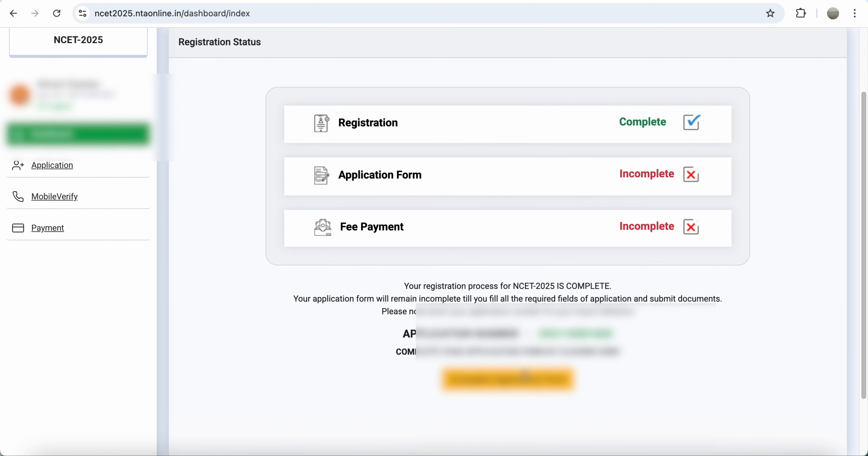
left_click(526, 383)
scroll(483, 92, "down", 10)
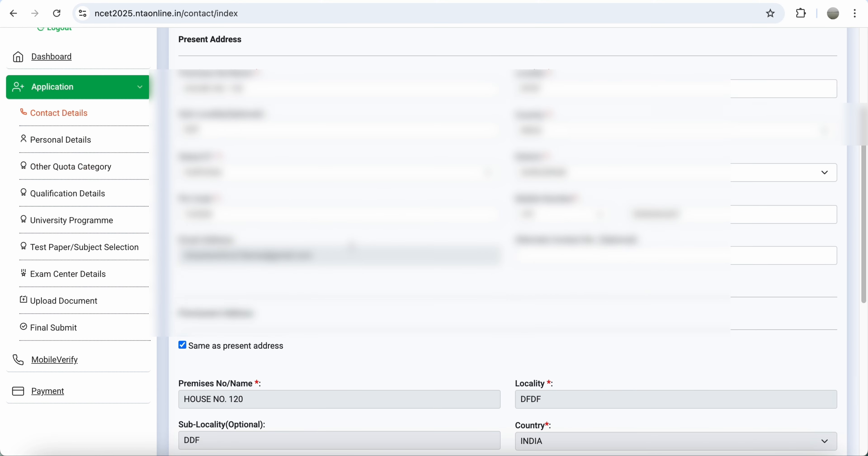
scroll(434, 236, "down", 7)
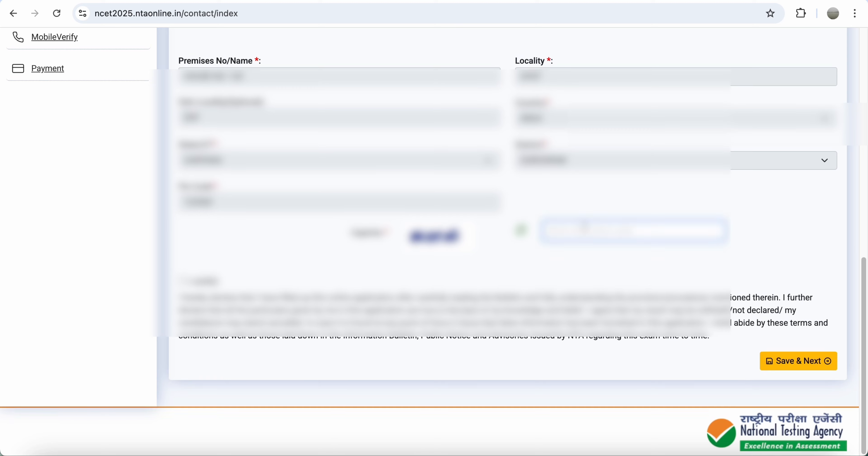
type("prdi")
left_click(183, 281)
left_click(772, 361)
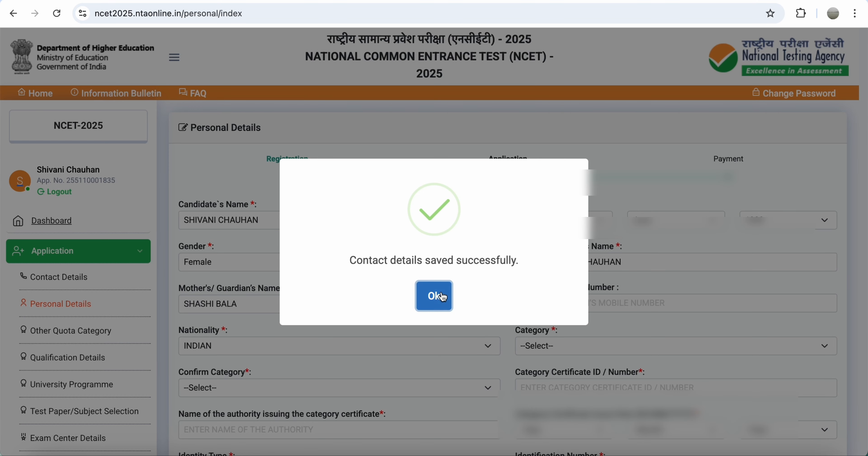
left_click(433, 292)
scroll(354, 285, "down", 3)
scroll(353, 284, "down", 3)
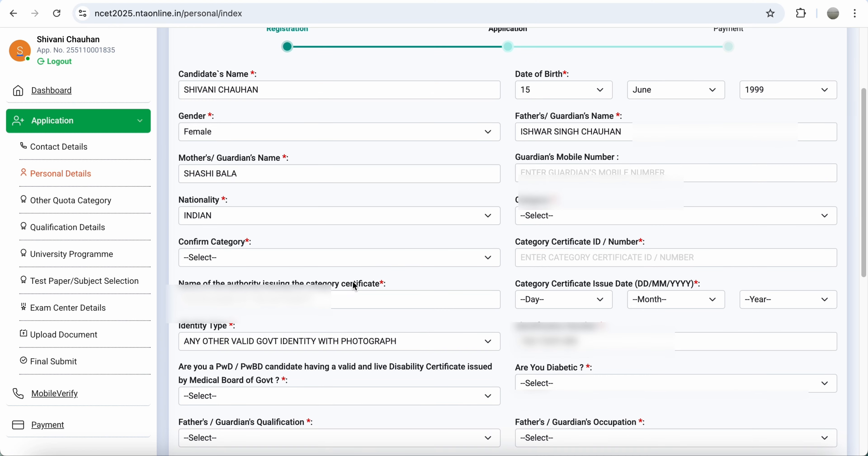
Set Category and Confirm Category to GENERAL, keeping the existing government identity type
left_click(565, 171)
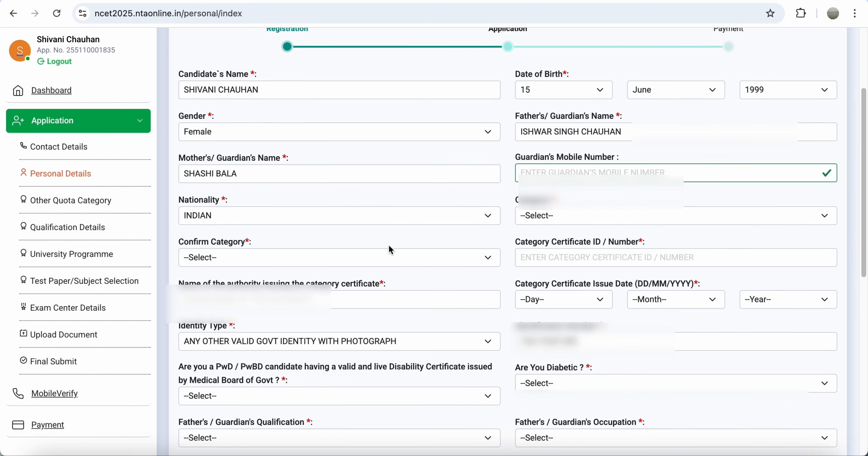
left_click(378, 257)
left_click(341, 271)
left_click(562, 214)
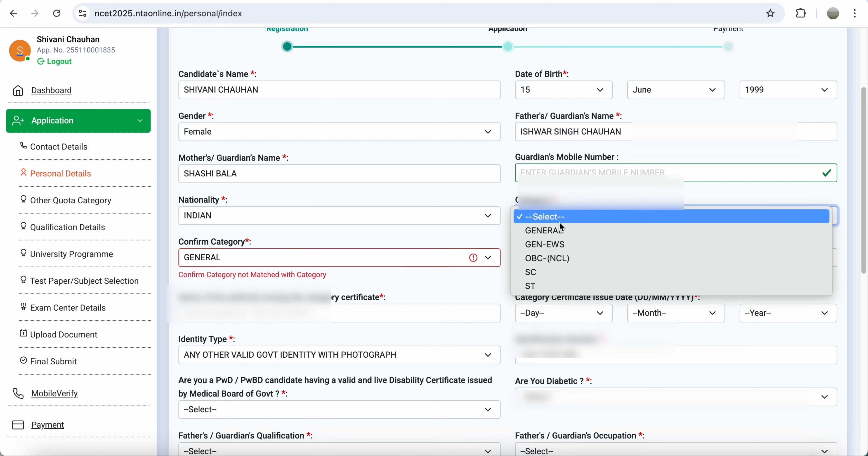
left_click(546, 229)
left_click(438, 260)
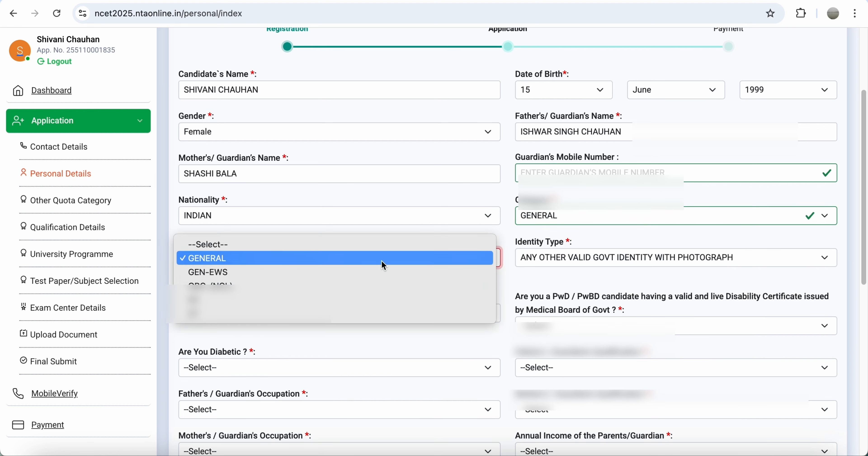
left_click(382, 256)
left_click(581, 258)
left_click(494, 240)
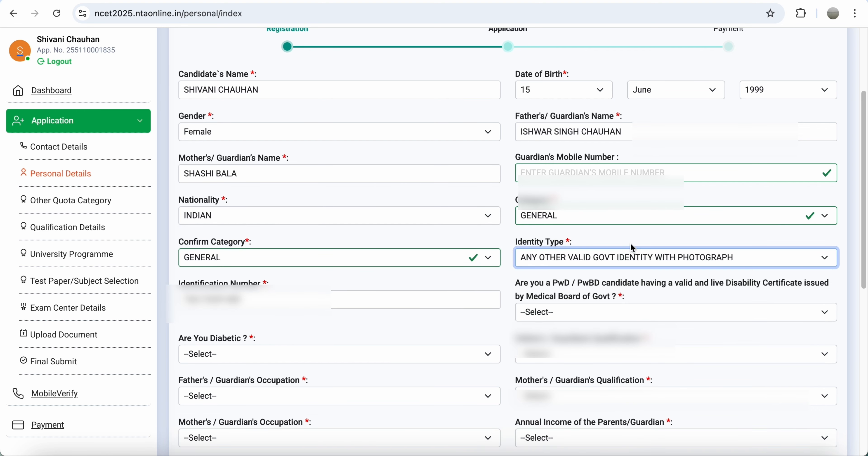
left_click(631, 262)
left_click(637, 261)
Answer No to both the PwD and Diabetic questions
scroll(599, 297, "down", 3)
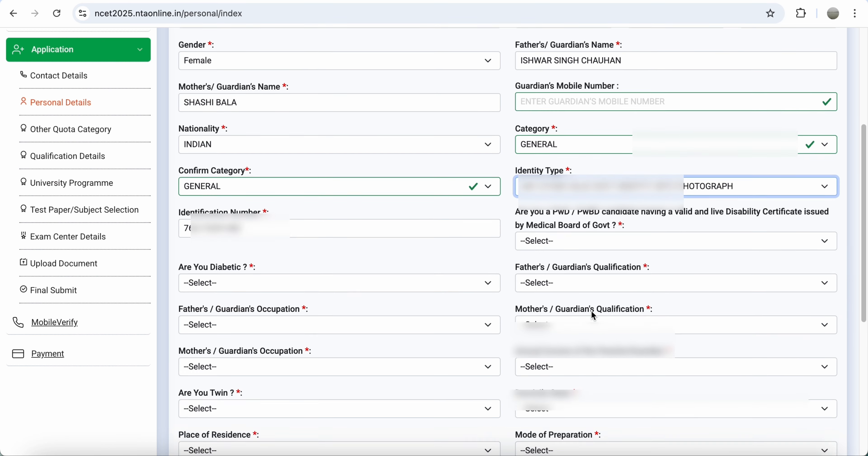
left_click(620, 232)
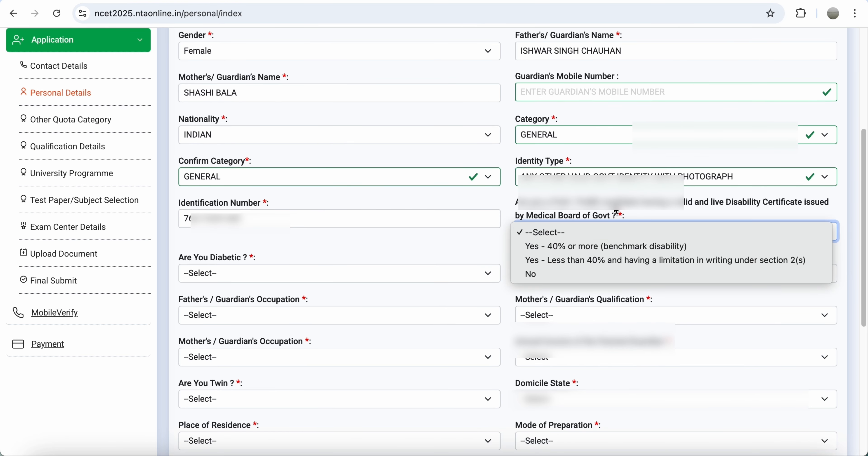
left_click(591, 274)
left_click(378, 278)
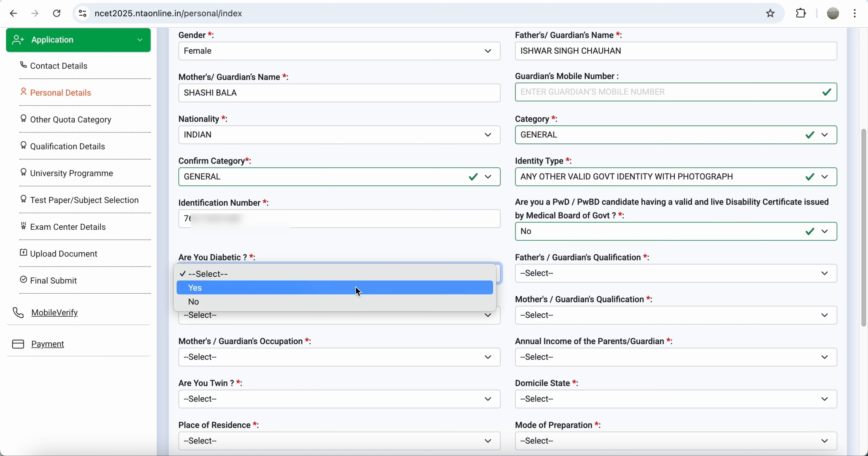
left_click(343, 301)
Record father as Matriculate/Others and mother as Illiterate/Not applicable for qualification and occupation
scroll(359, 286, "down", 3)
left_click(588, 198)
left_click(587, 225)
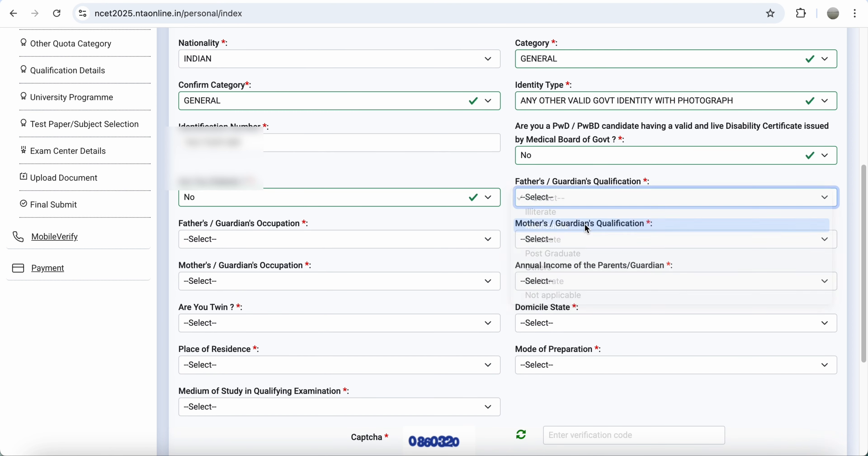
left_click(387, 243)
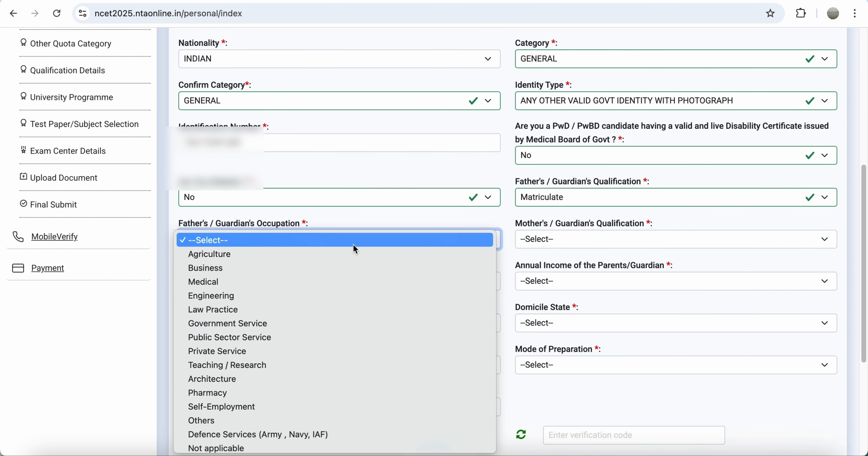
left_click(247, 422)
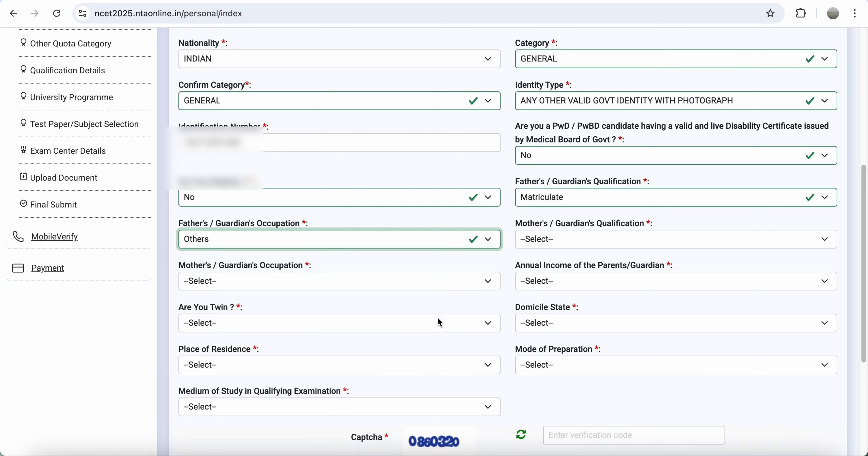
left_click(570, 240)
left_click(321, 287)
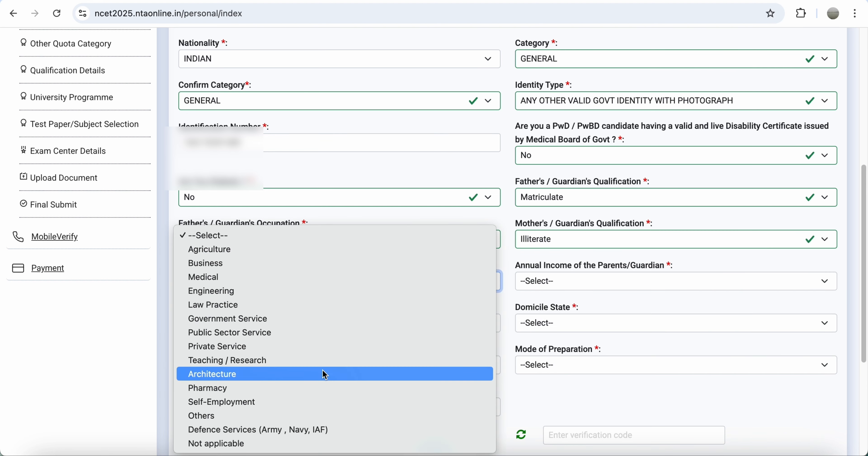
left_click(279, 442)
left_click(364, 287)
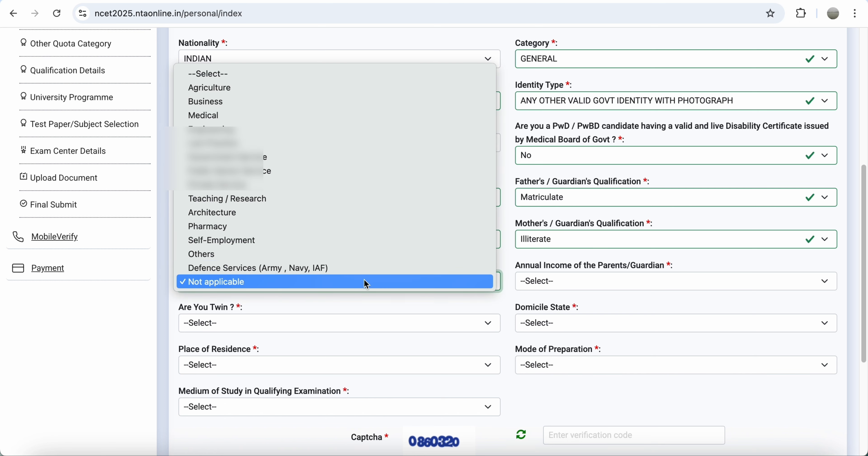
left_click(367, 282)
left_click(617, 281)
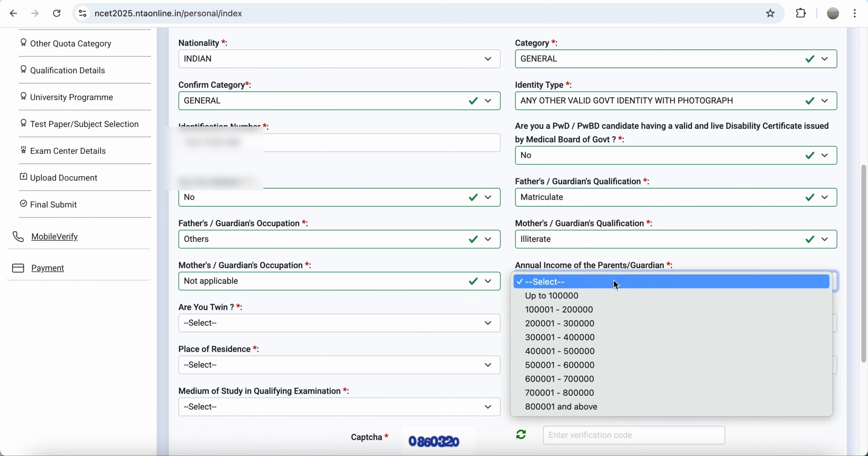
Set income 300001 - 400000, twin No, domicile HARYANA, residence URBAN and Self-Study preparation
left_click(603, 339)
left_click(386, 323)
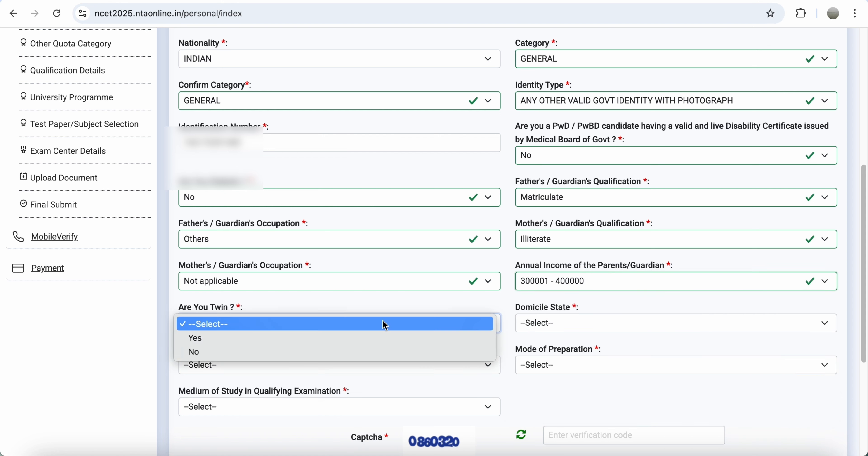
left_click(327, 353)
left_click(573, 323)
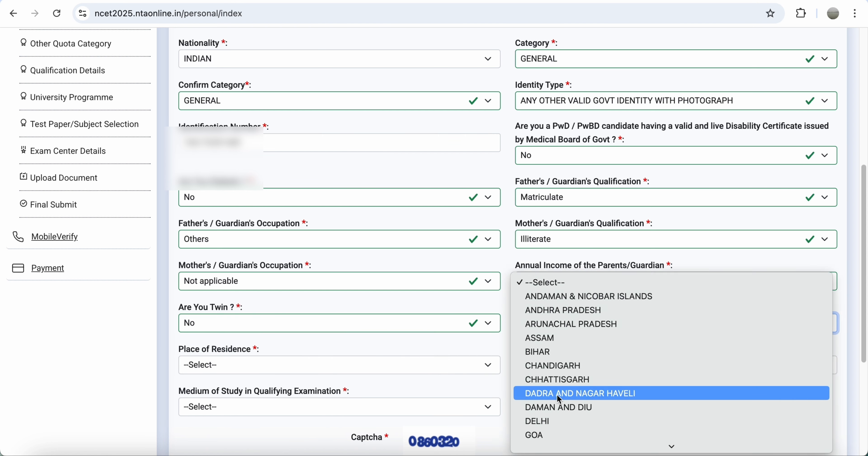
left_click(552, 434)
left_click(271, 364)
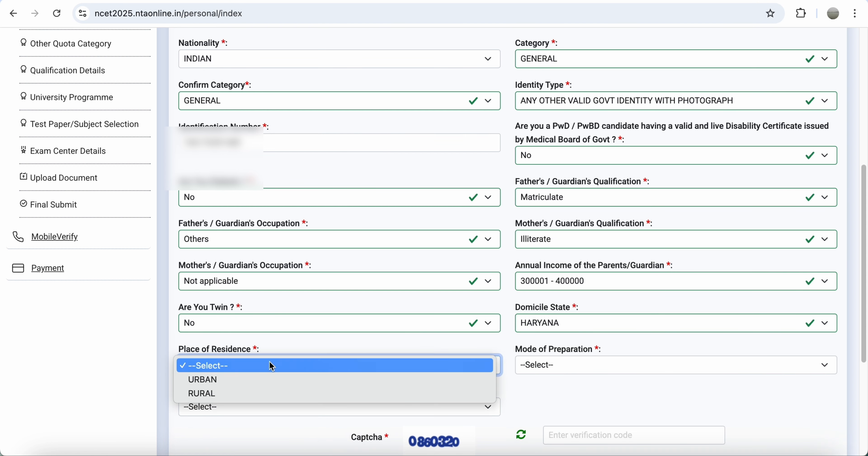
left_click(265, 379)
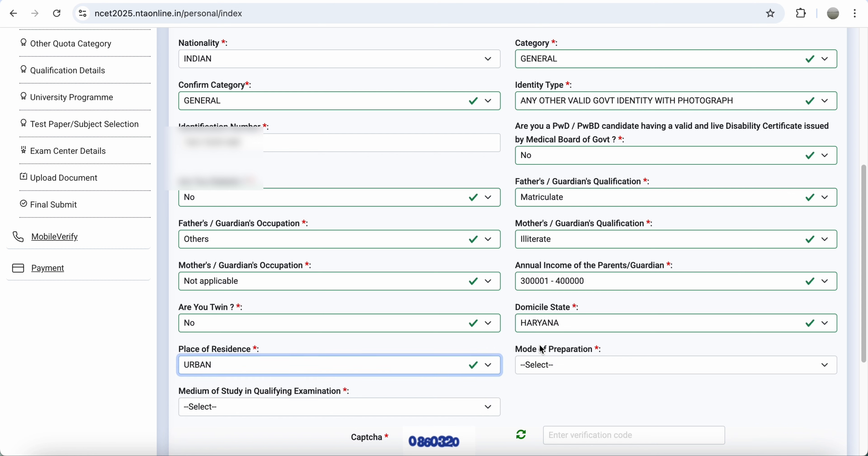
left_click(562, 366)
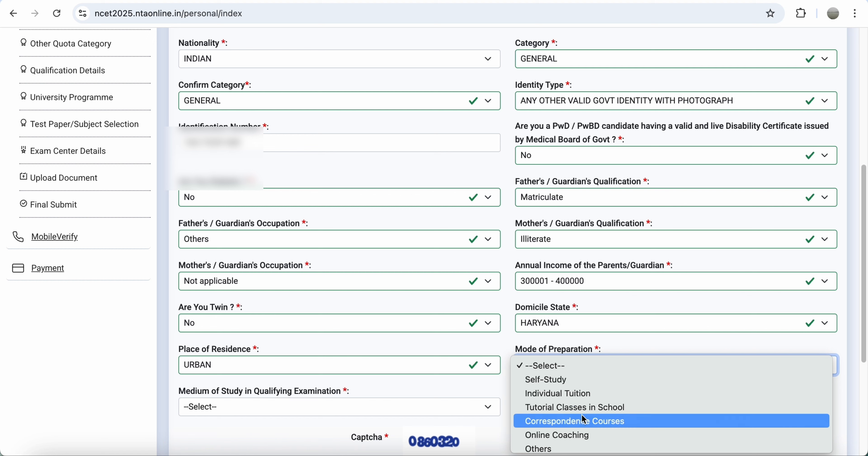
left_click(572, 373)
Choose English as medium of study, enter the captcha code and accept the declaration
scroll(384, 356, "down", 1)
left_click(345, 360)
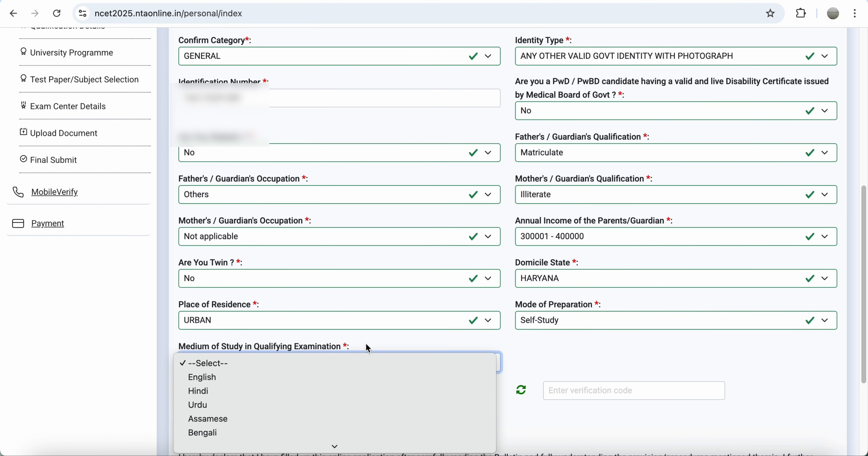
left_click(559, 354)
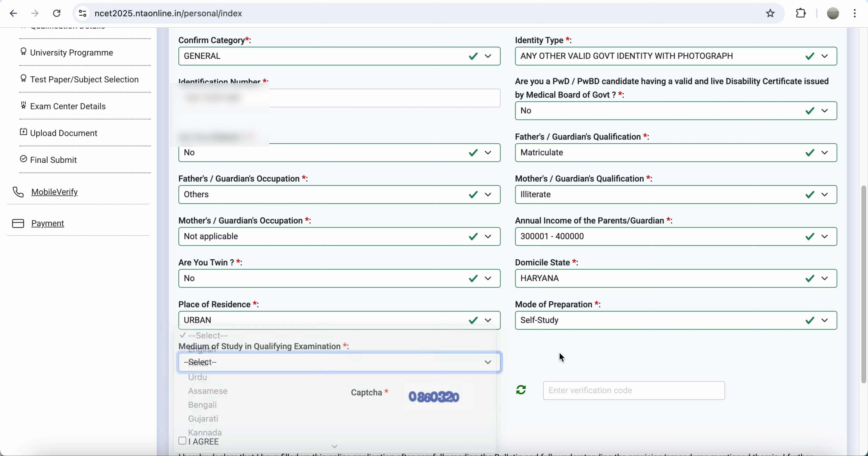
left_click(460, 362)
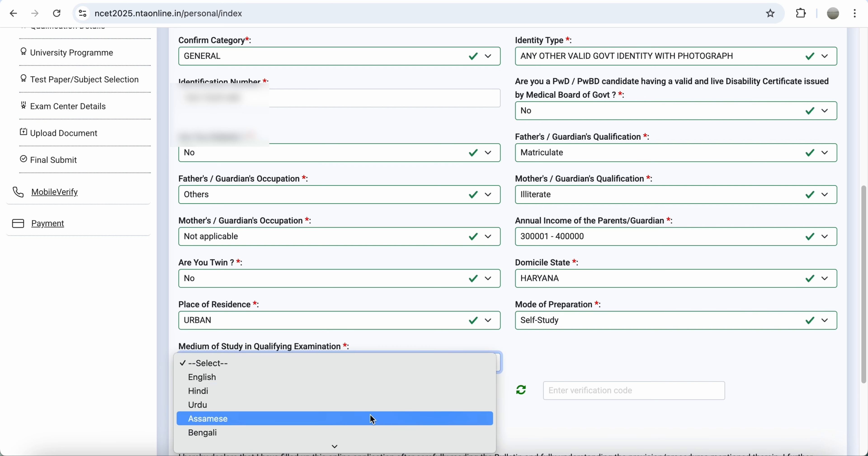
scroll(372, 418, "down", 3)
left_click(281, 263)
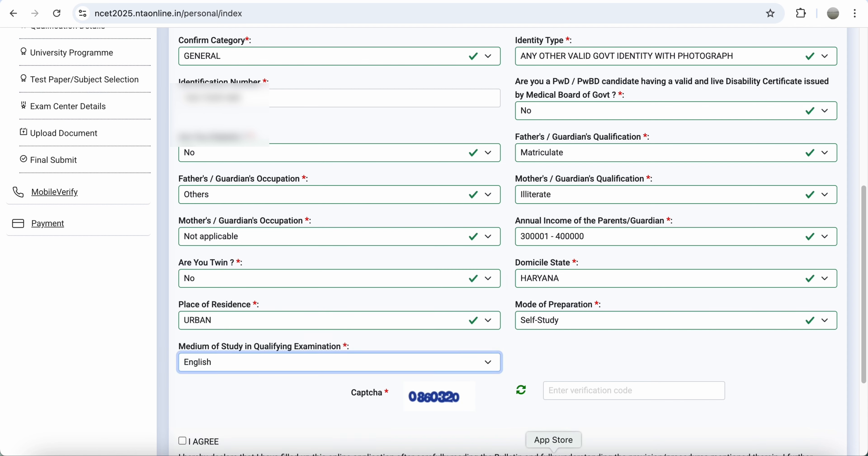
left_click(596, 390)
type("08")
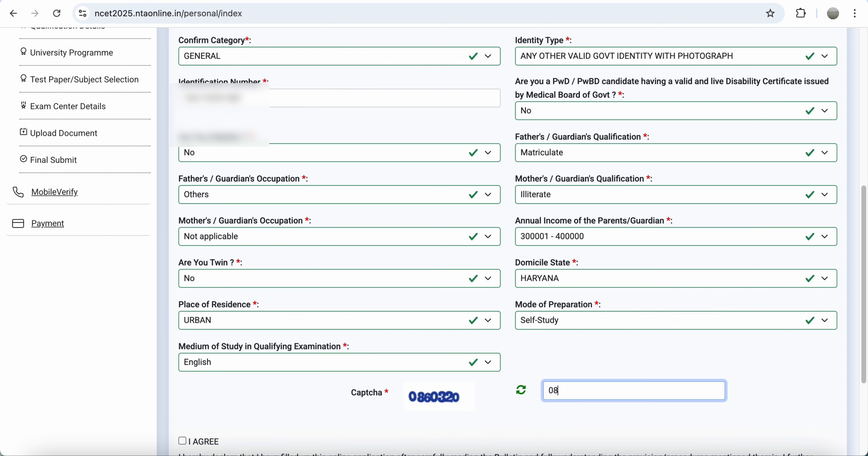
type("60320")
scroll(434, 408, "down", 2)
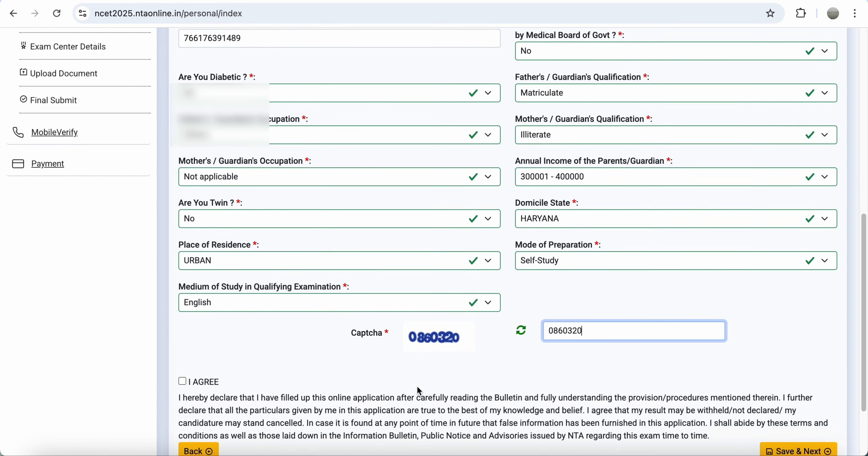
left_click(183, 372)
Save personal details, then answer No to BPL, Kashmiri migrant, defence ward, NCC and sports quotas
left_click(799, 441)
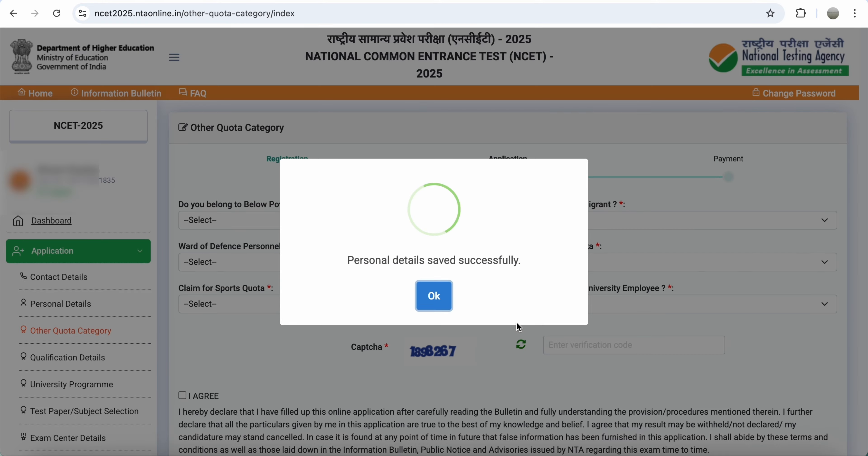
left_click(438, 293)
left_click(409, 224)
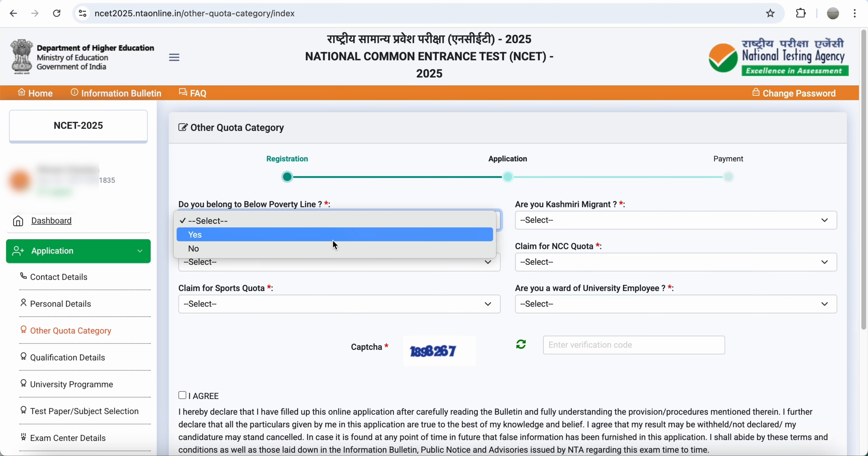
left_click(335, 247)
left_click(596, 220)
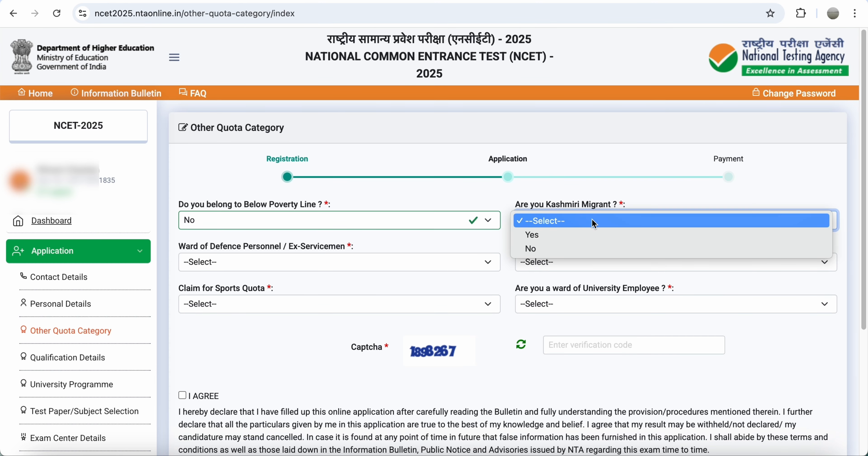
left_click(574, 256)
left_click(451, 261)
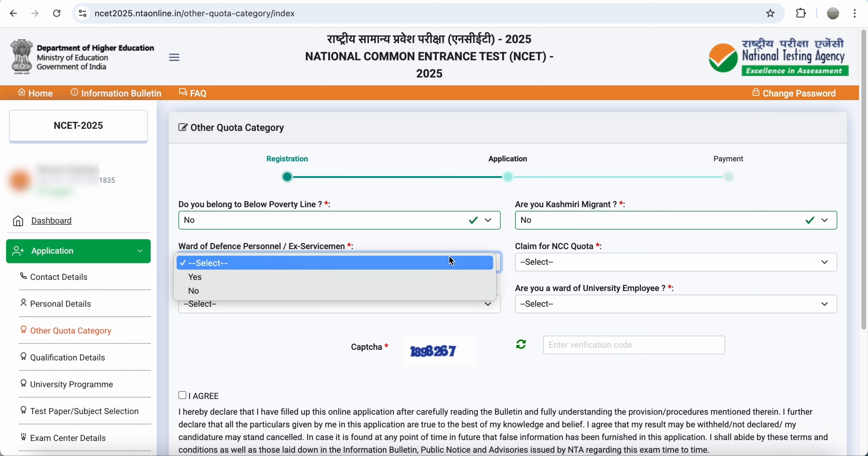
left_click(421, 291)
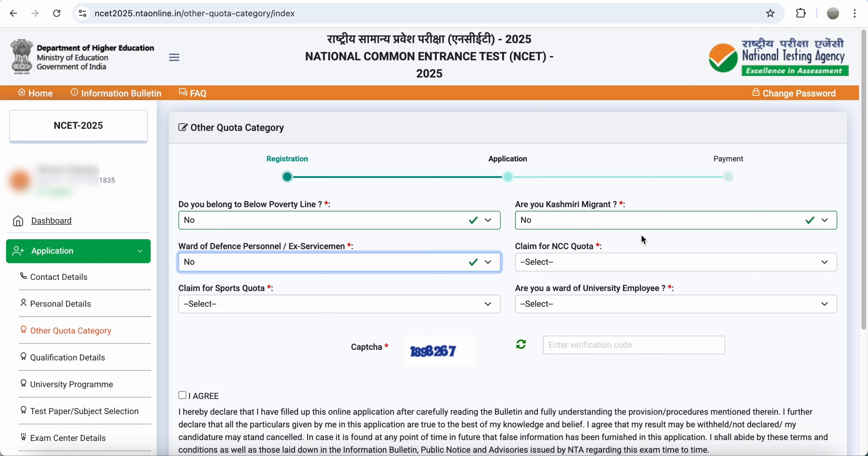
left_click(636, 262)
left_click(627, 292)
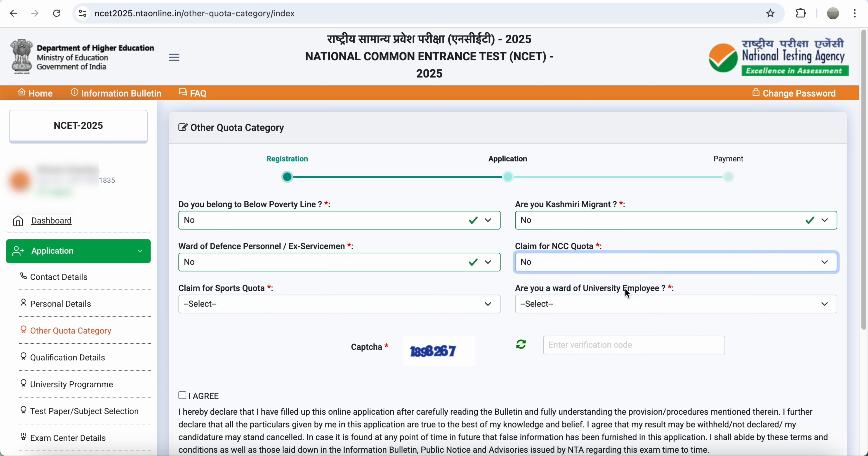
left_click(464, 304)
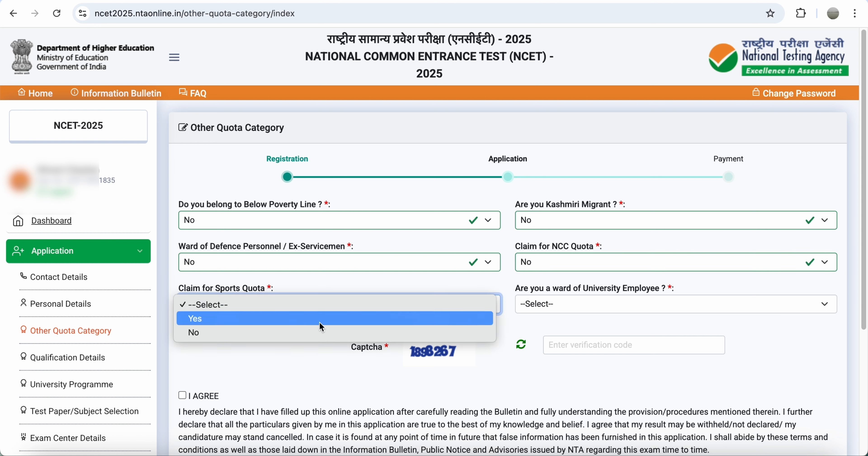
left_click(318, 332)
Answer No to University Employee, enter the captcha, tick I AGREE and Save & Next
left_click(604, 306)
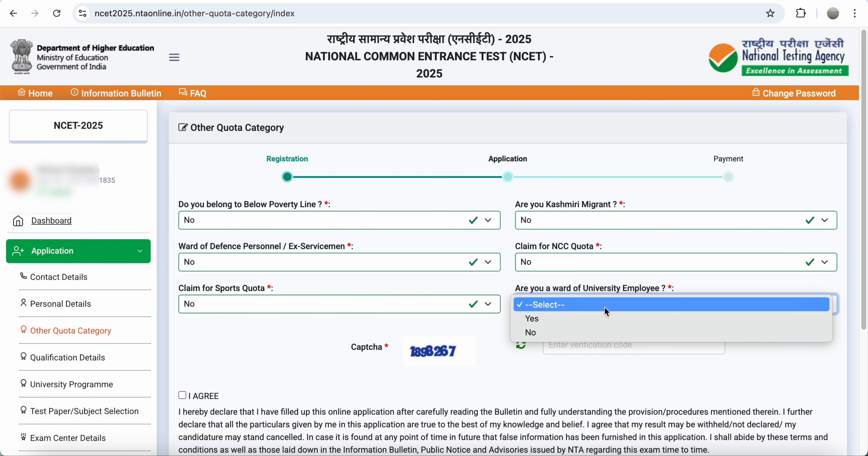
left_click(594, 335)
left_click(604, 348)
type("1")
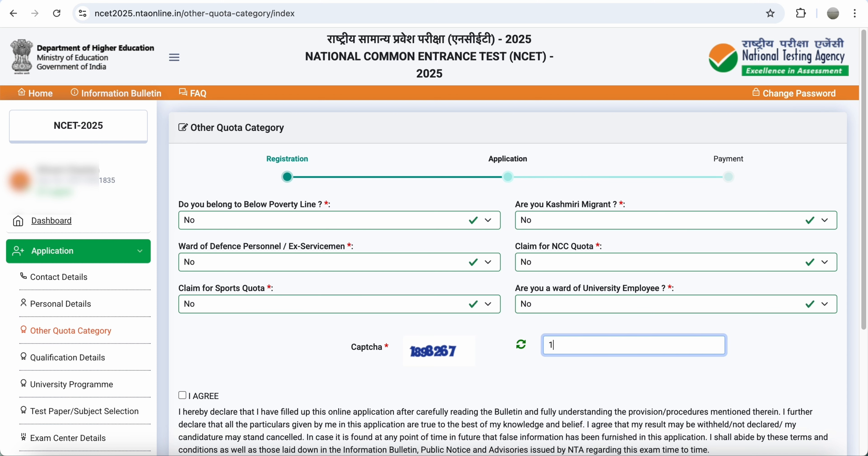
type("898267")
scroll(288, 391, "down", 1)
left_click(181, 363)
scroll(230, 385, "down", 1)
scroll(233, 390, "down", 2)
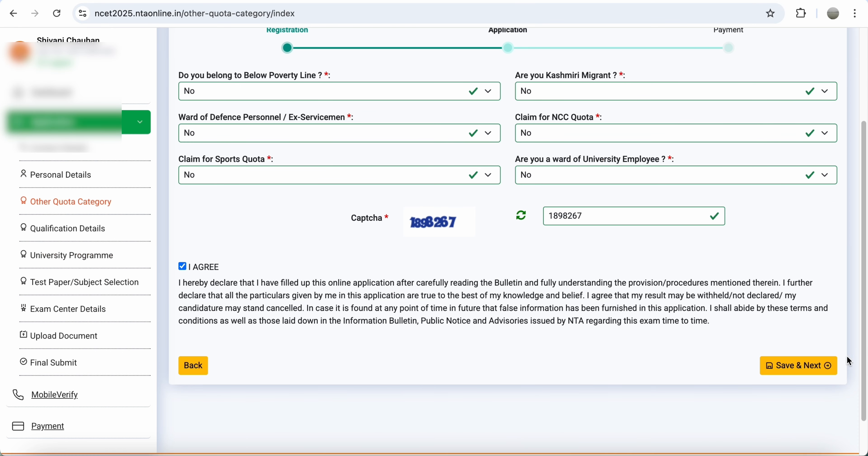
left_click(809, 365)
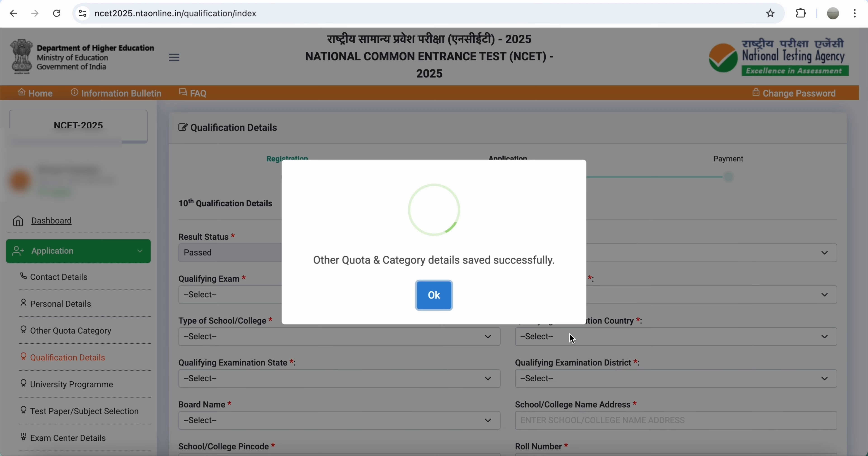
Set the 10th year of passing to 2014 and qualifying exam to 10TH OR EQUIVALENT
left_click(428, 301)
scroll(330, 322, "down", 1)
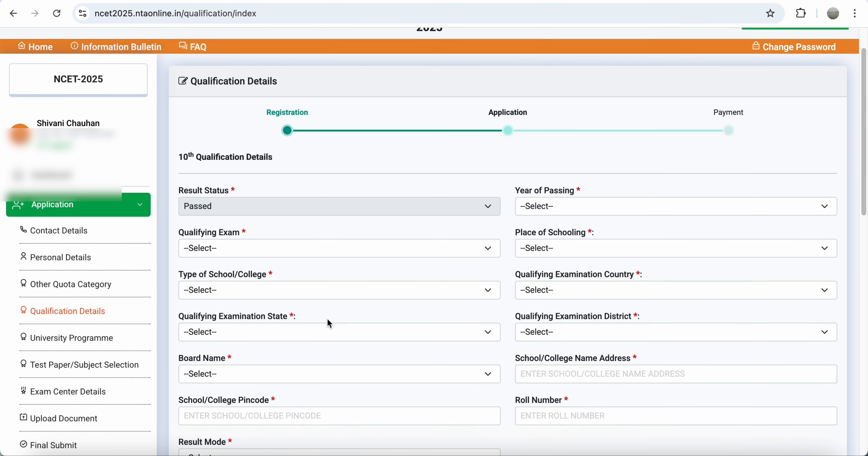
scroll(308, 199, "down", 1)
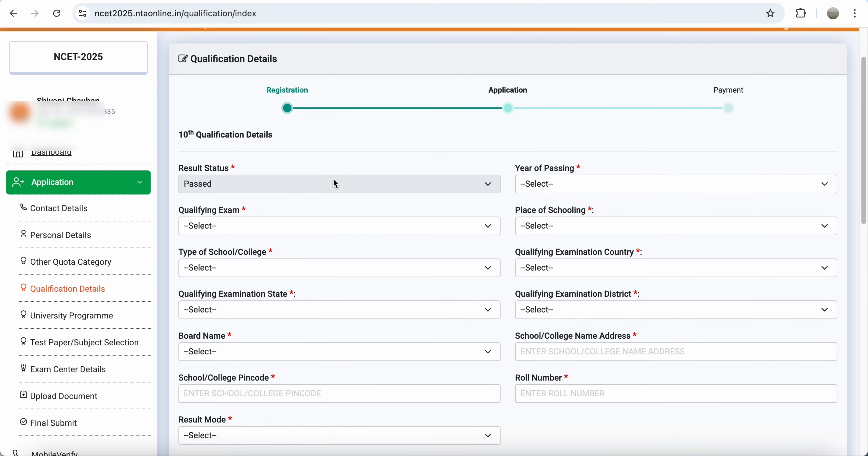
left_click(583, 183)
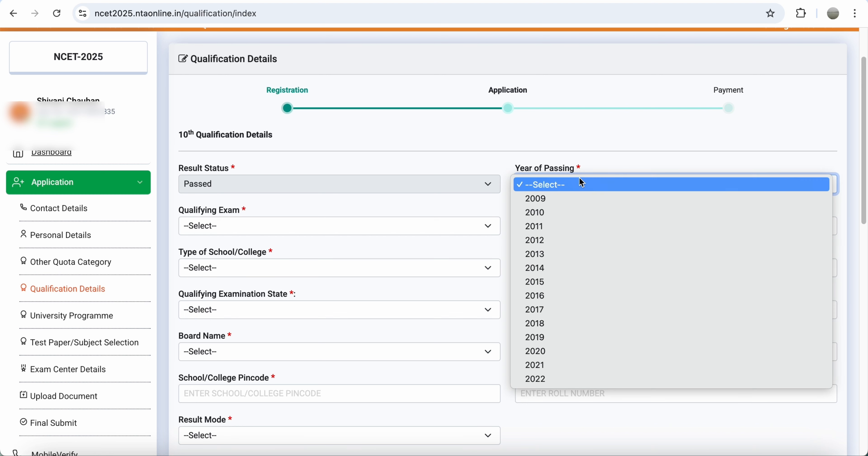
left_click(598, 166)
left_click(597, 189)
left_click(577, 273)
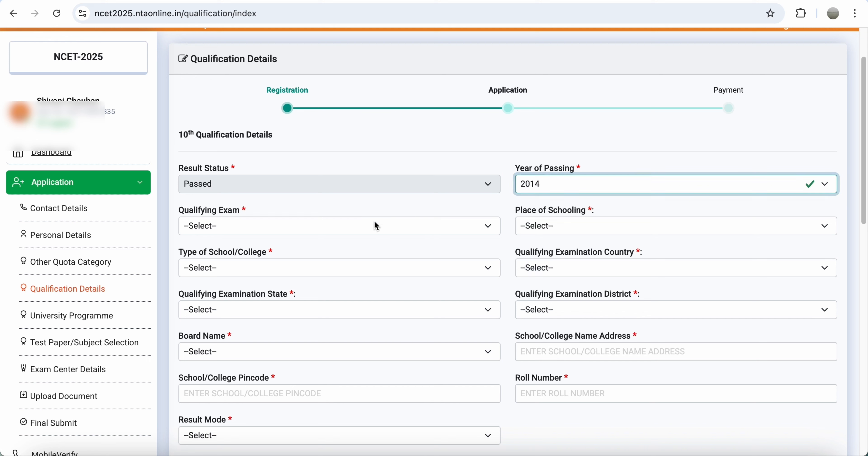
left_click(371, 221)
left_click(314, 239)
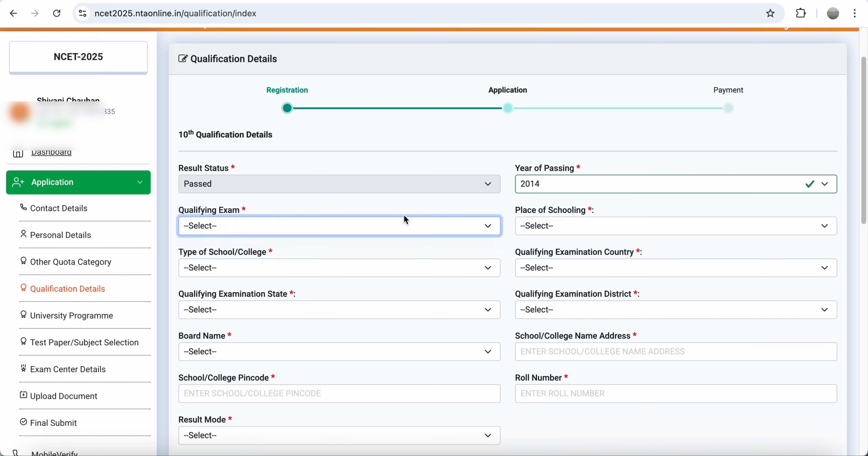
Set place of schooling URBAN, school type PRIVATE UNAIDED and examination country INDIA
left_click(551, 225)
left_click(562, 240)
left_click(427, 267)
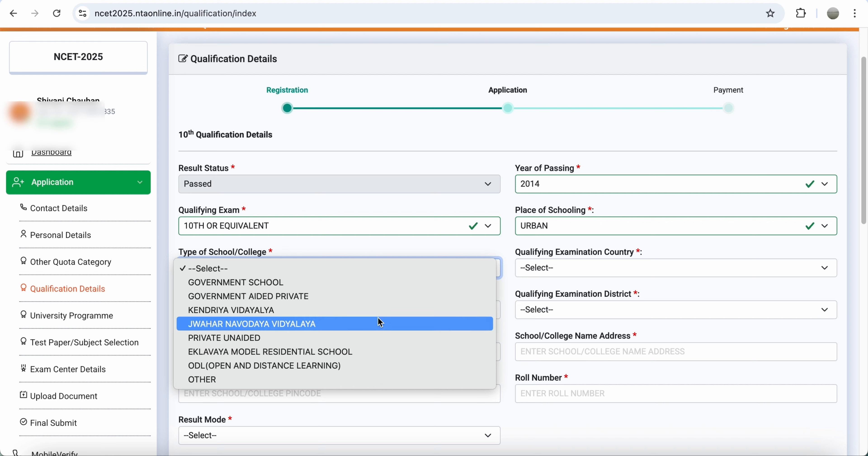
left_click(373, 338)
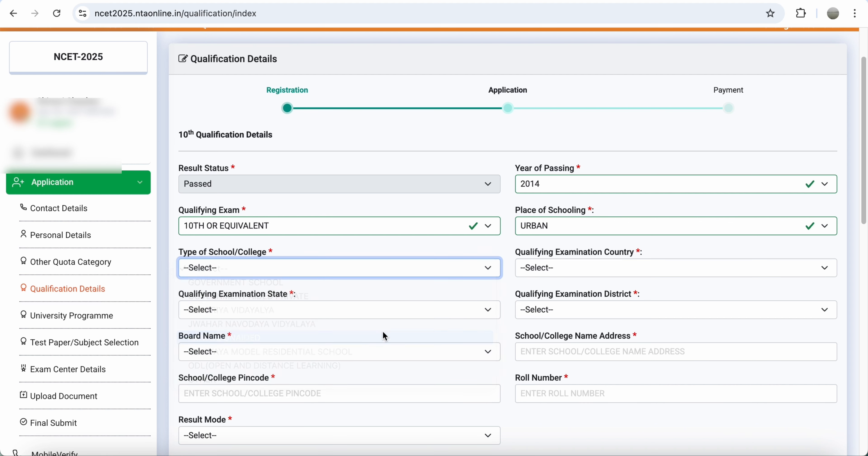
left_click(613, 267)
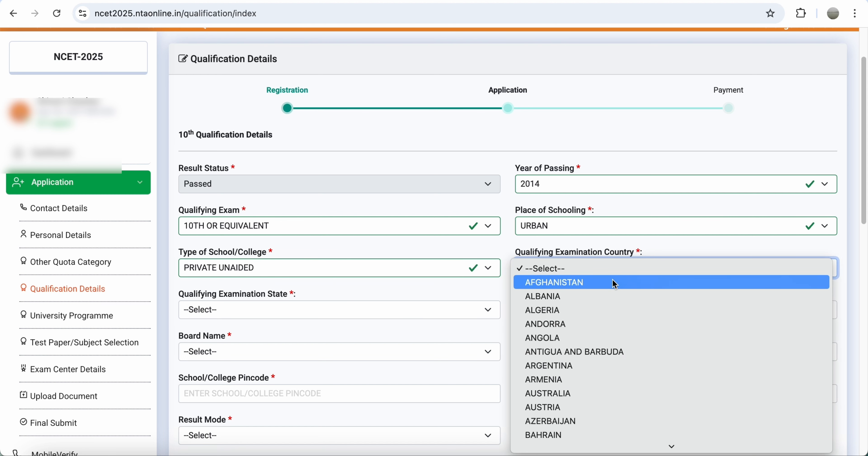
key("i")
scroll(577, 374, "down", 4)
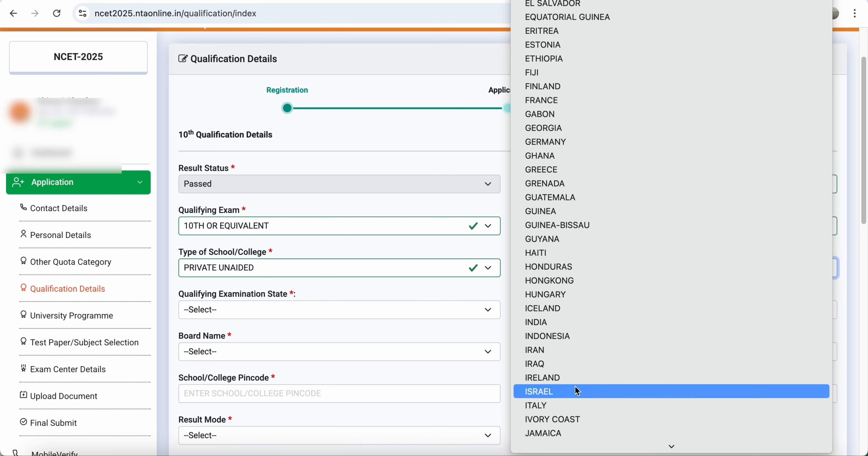
left_click(581, 325)
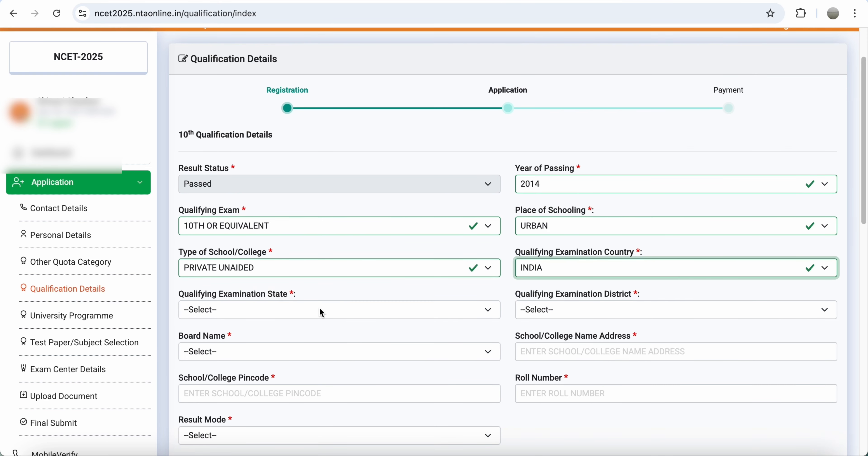
left_click(321, 309)
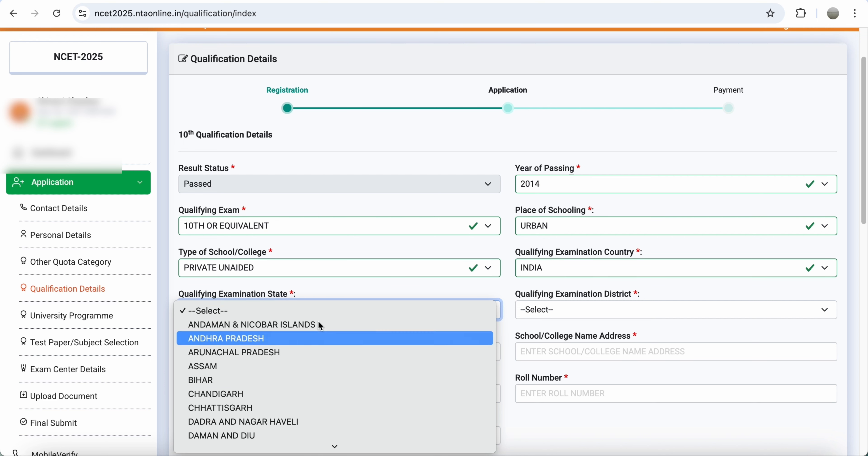
Set the 10th examination state to HARYANA and the district to GURUGRAM
left_click(373, 288)
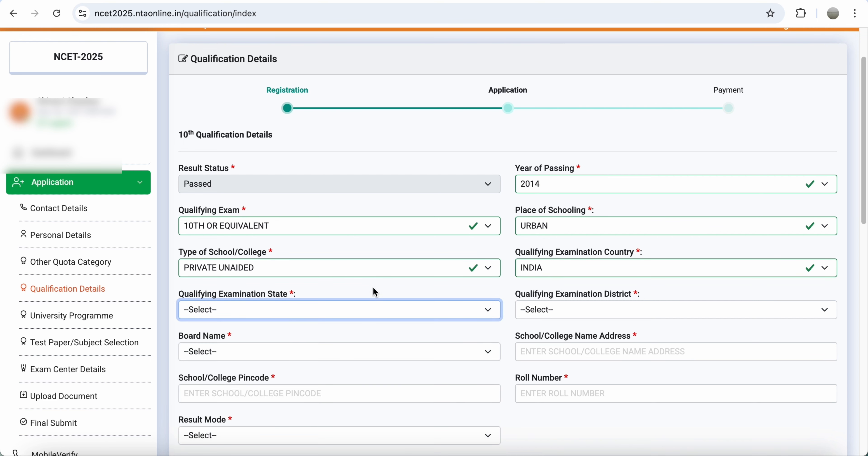
left_click(371, 305)
scroll(339, 391, "down", 2)
left_click(328, 422)
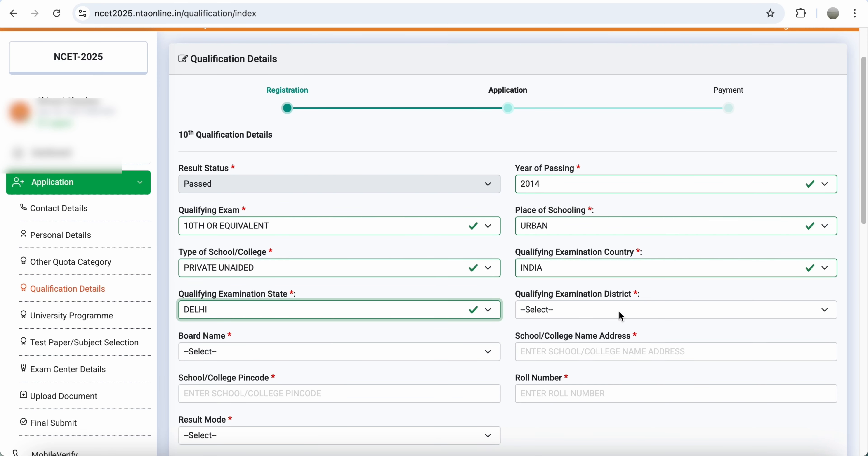
left_click(621, 316)
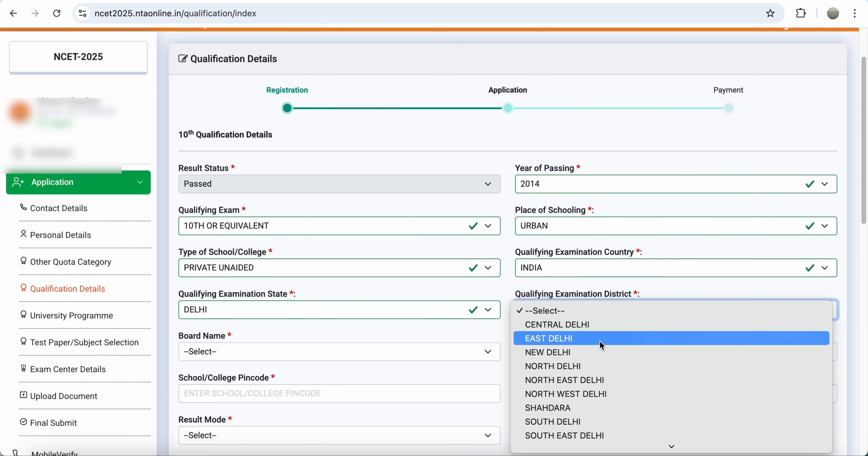
left_click(626, 292)
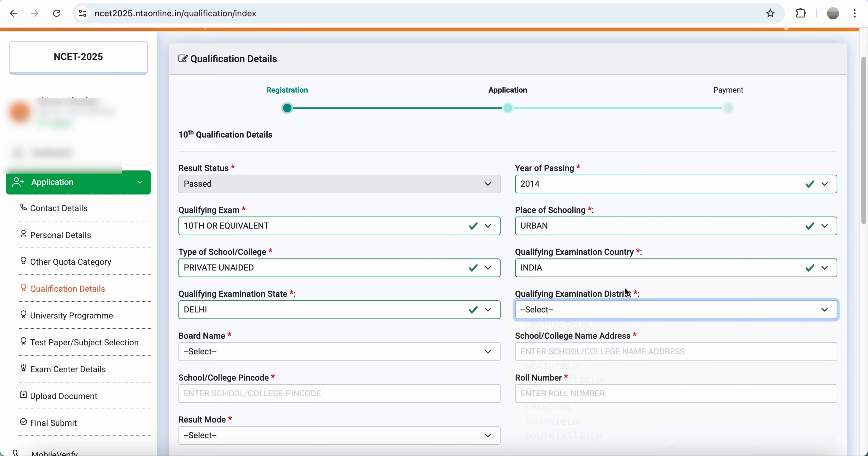
left_click(387, 303)
left_click(344, 350)
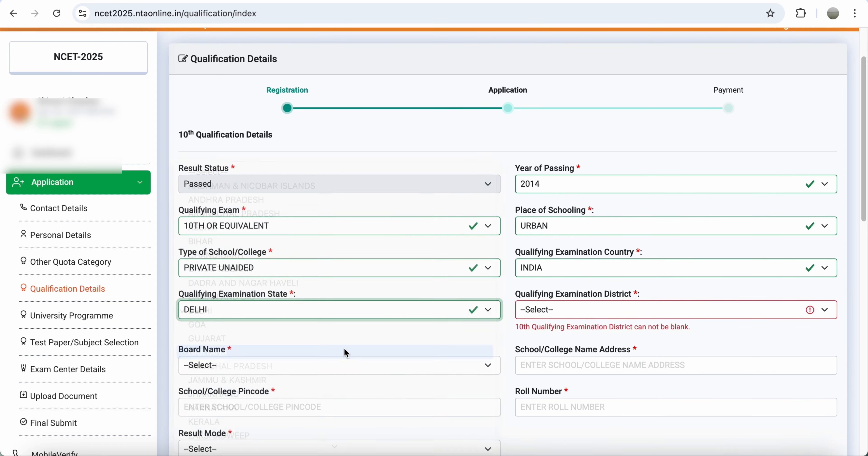
left_click(587, 314)
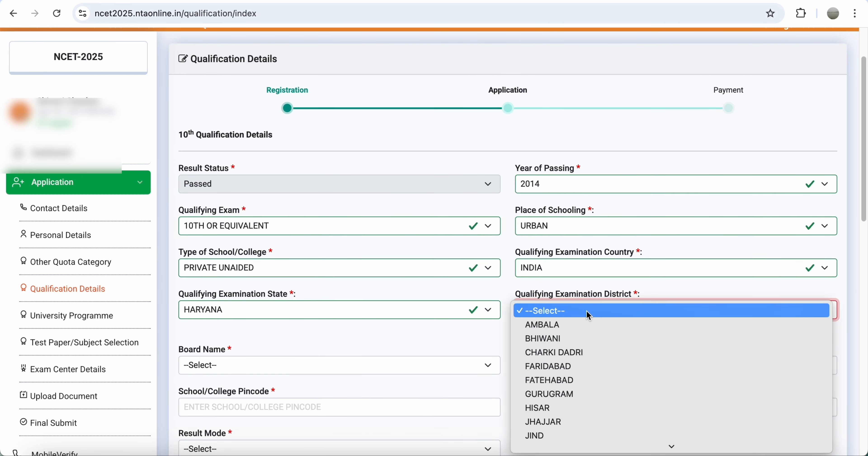
left_click(569, 399)
Select CENTRAL BOARD OF SECONDARY EDUCATION as the 10th board
scroll(444, 370, "down", 1)
scroll(442, 365, "down", 1)
left_click(381, 305)
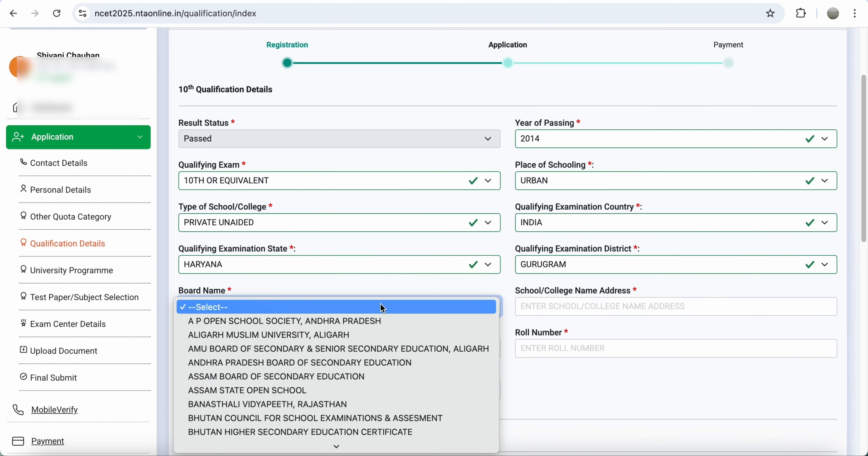
scroll(339, 355, "down", 10)
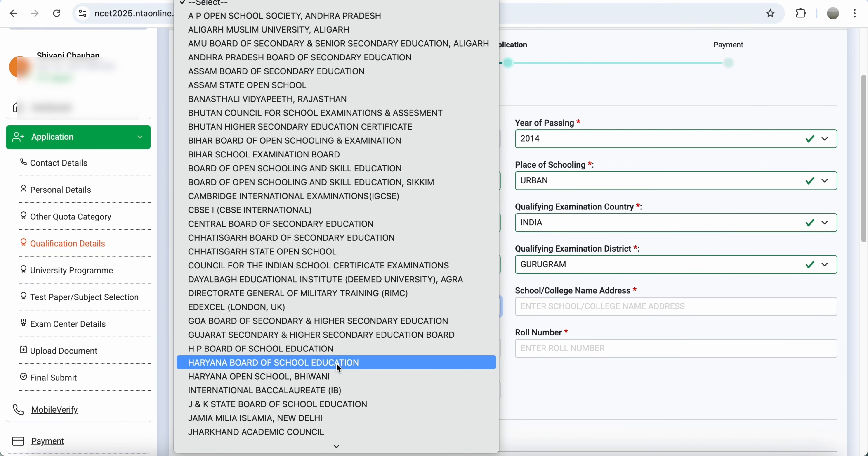
left_click(351, 223)
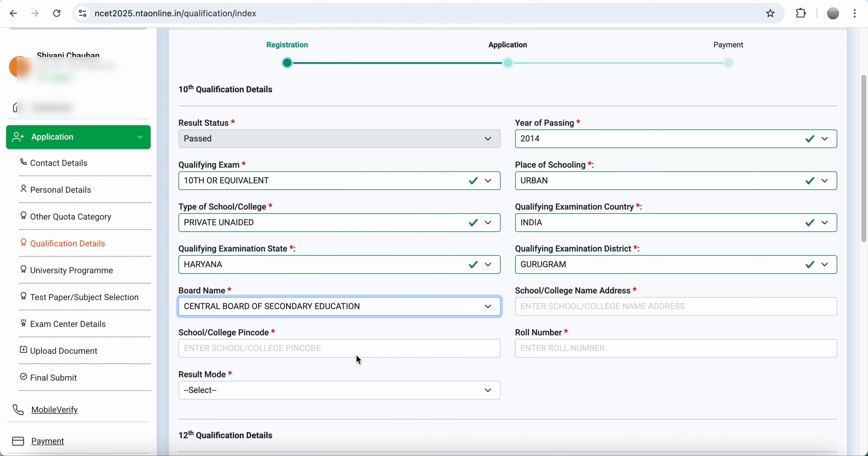
Enter school name SHV PUBLIC SCHOOL, the school pincode and the 10th roll number
left_click(575, 308)
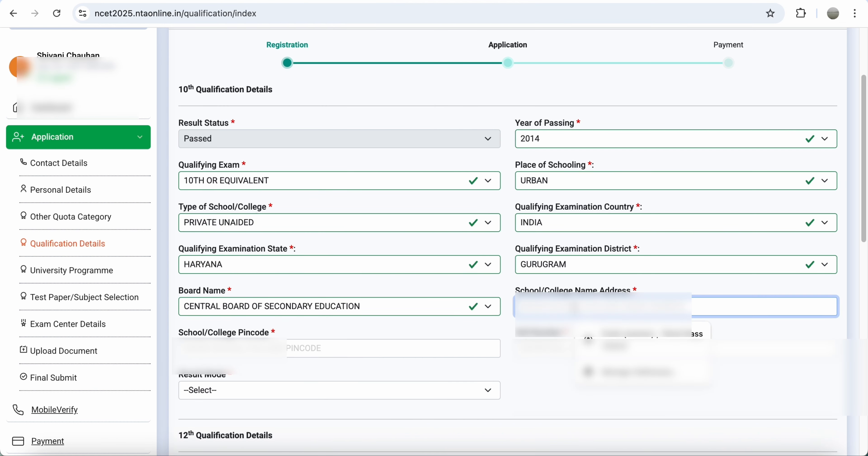
type("SH")
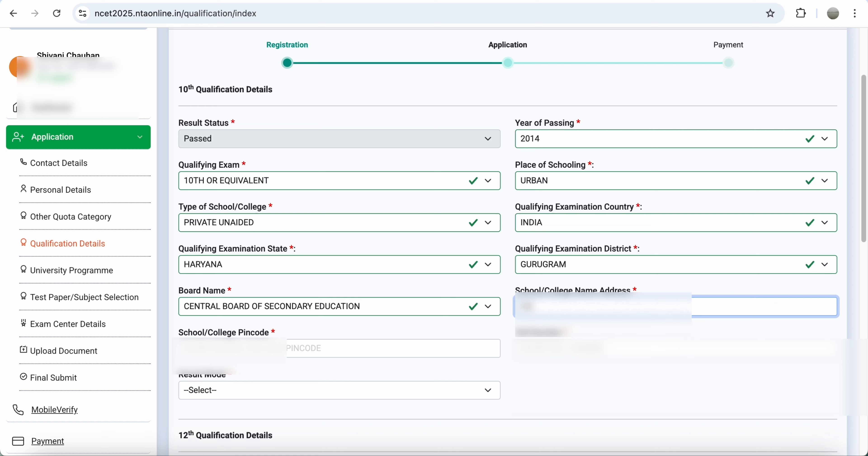
type("V PUBLIC SCHOOL")
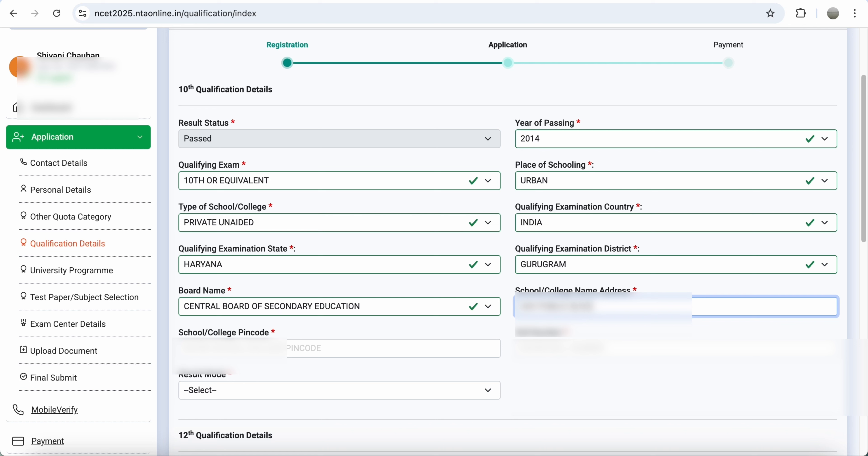
key("Tab")
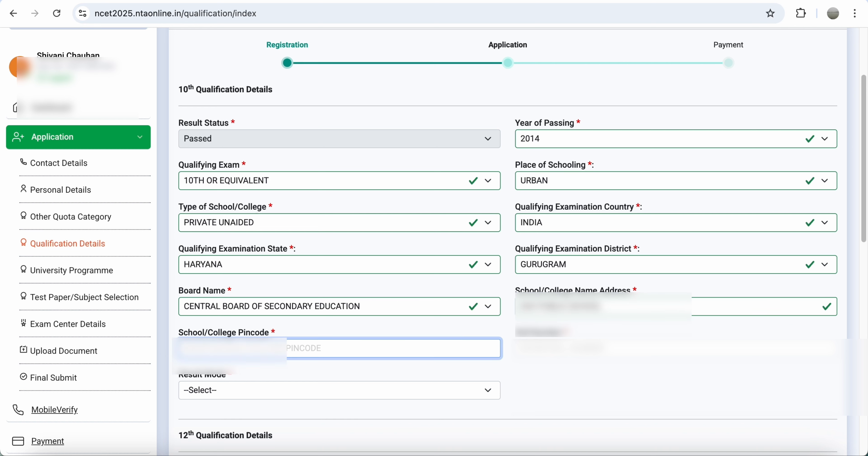
type("122504")
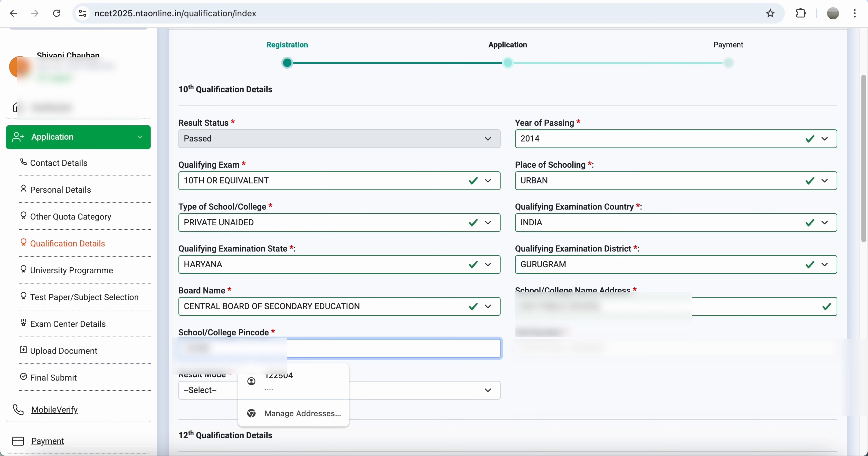
left_click(711, 351)
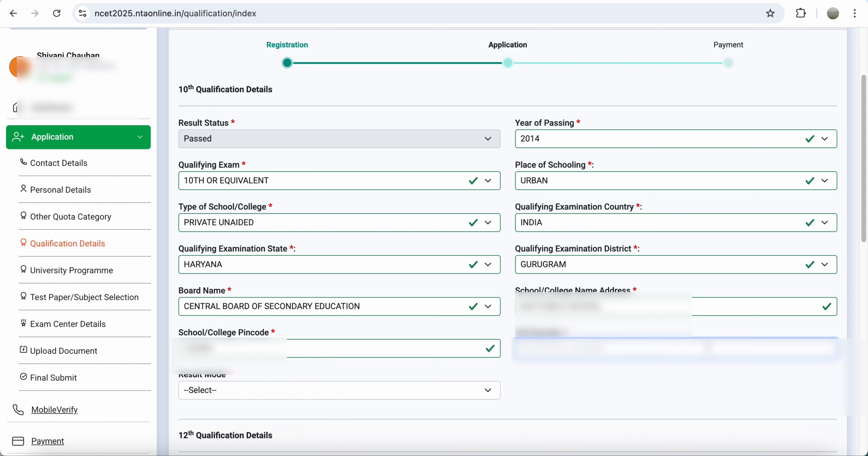
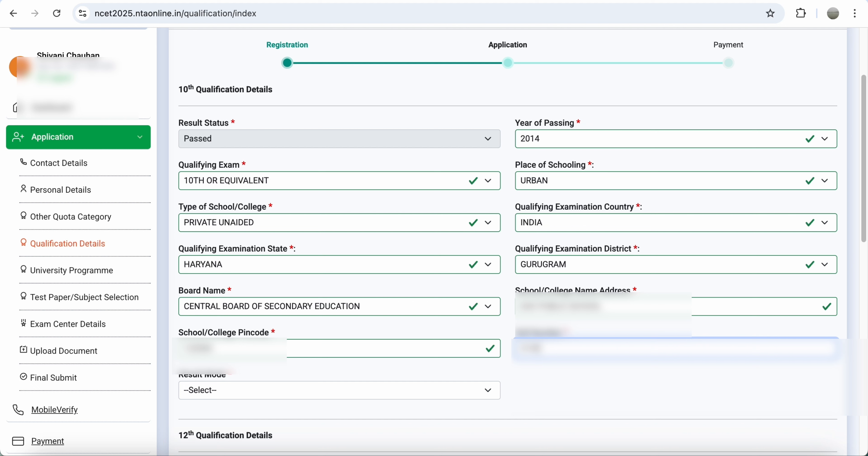
Report the 10th result as CGPA: max grade point 9.5, obtained 7.5, percentage 71.25
left_click(472, 391)
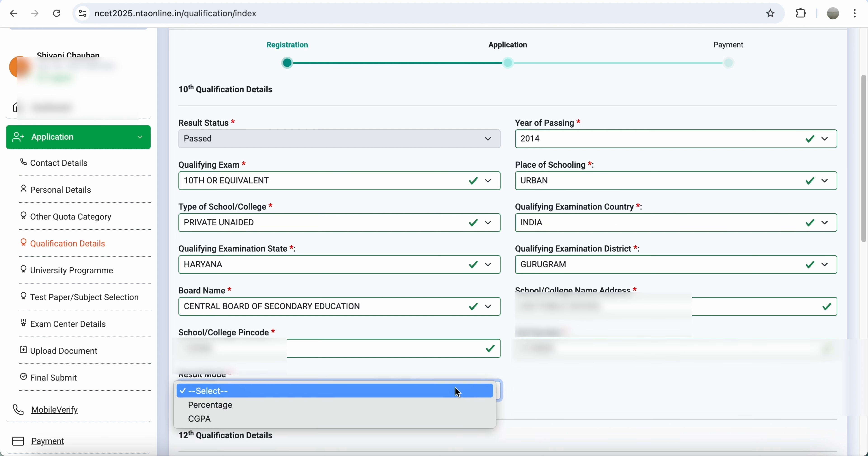
left_click(421, 417)
scroll(494, 375, "down", 2)
scroll(493, 371, "down", 1)
left_click(356, 355)
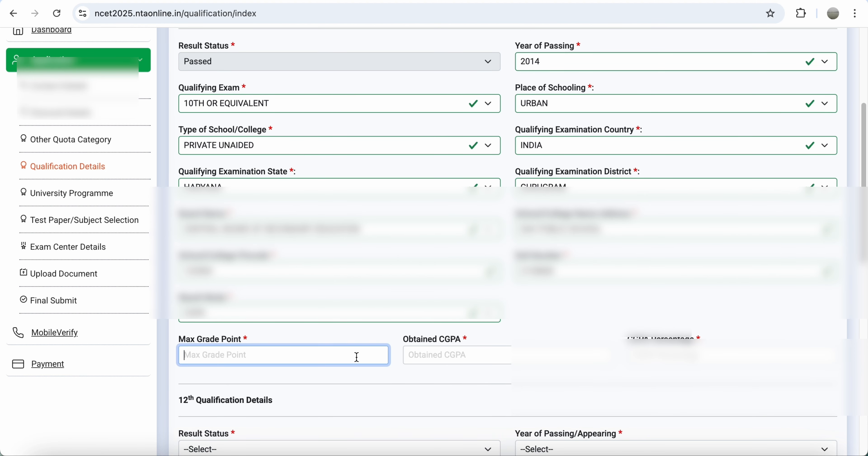
type("9")
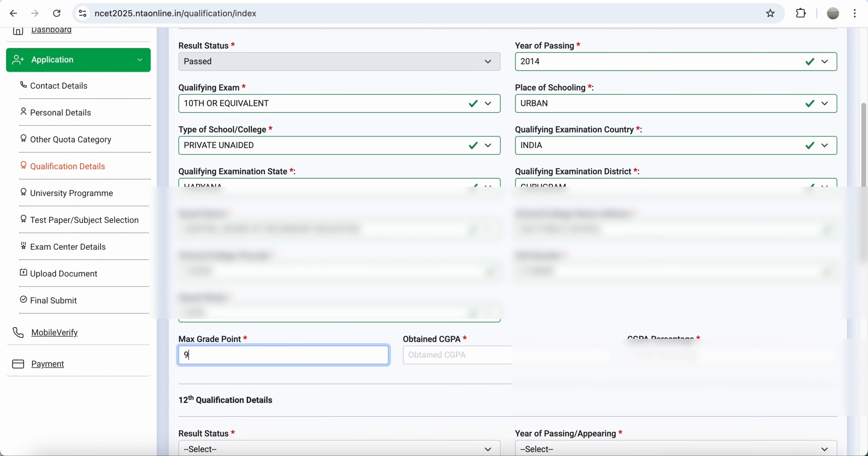
type(".5")
left_click(483, 350)
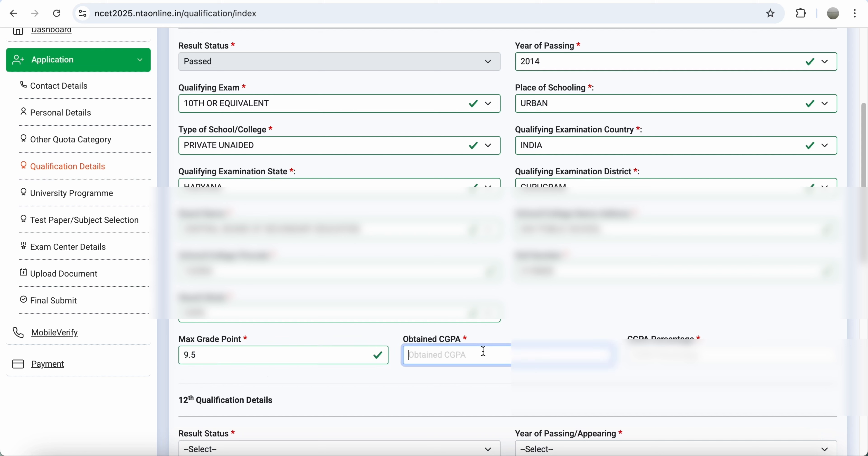
type("7.5")
key("Tab")
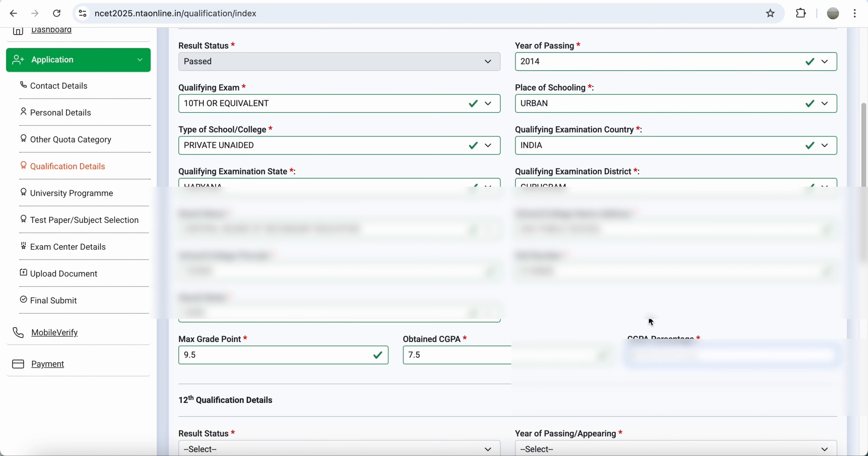
type("71.25")
key("Tab")
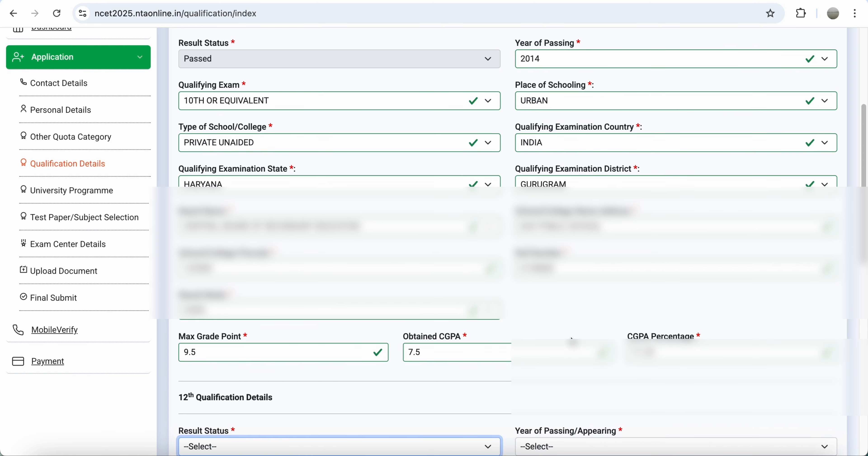
scroll(581, 320, "down", 3)
Mark the 12th result as Passed with year of passing 2016
left_click(455, 339)
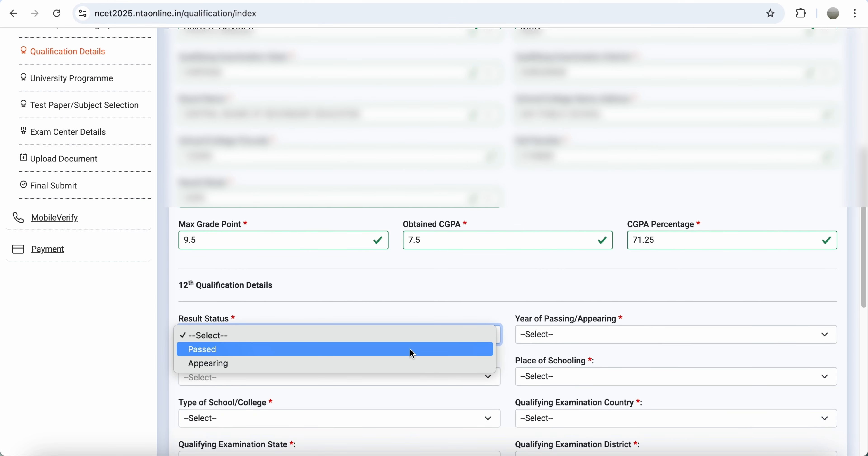
left_click(432, 303)
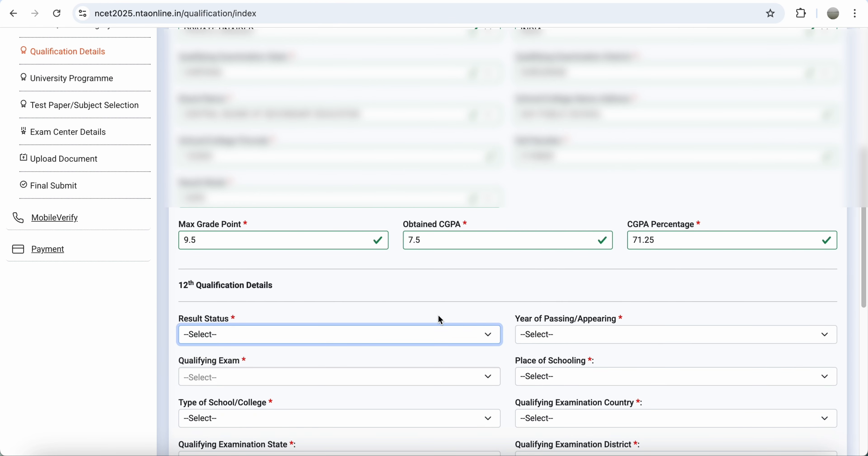
left_click(476, 334)
left_click(399, 350)
scroll(592, 278, "down", 3)
left_click(599, 271)
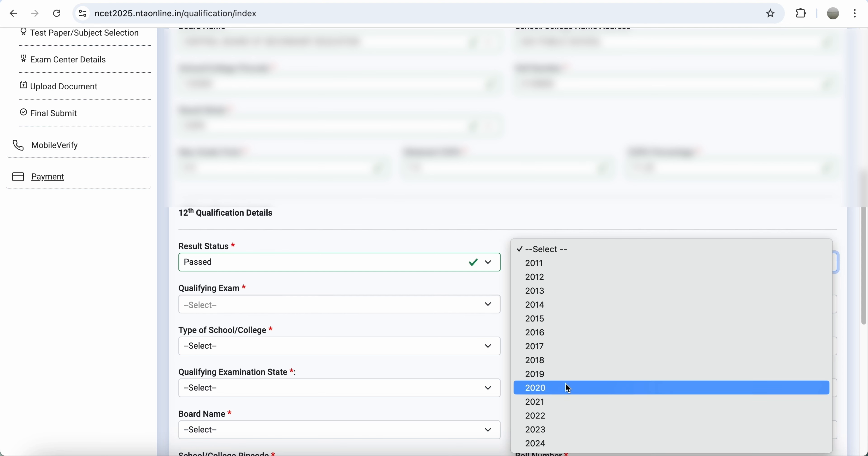
left_click(548, 332)
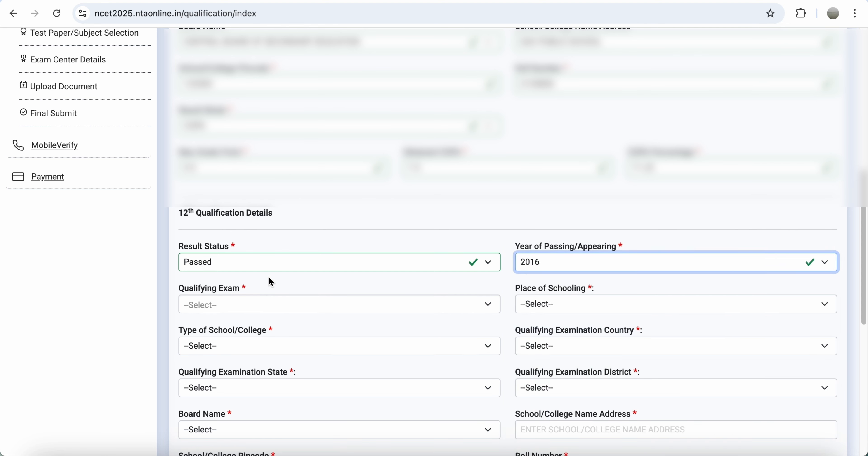
Choose the final examination of the 10+2 system as the 12th qualifying exam
left_click(287, 305)
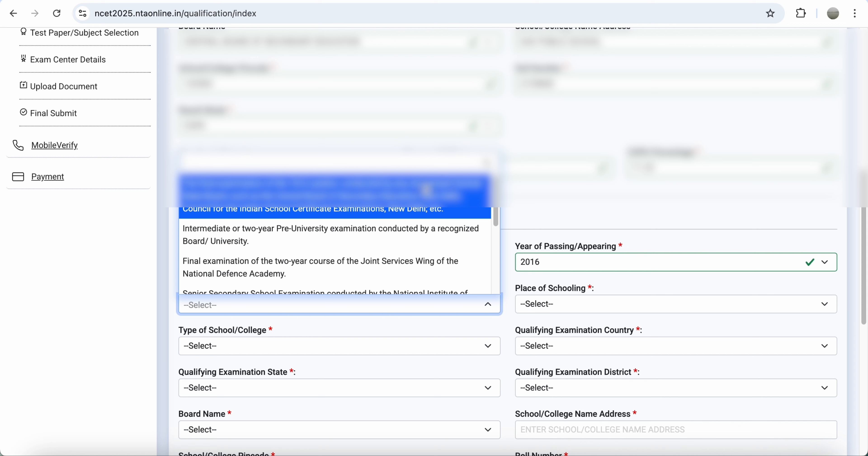
scroll(368, 215, "down", 4)
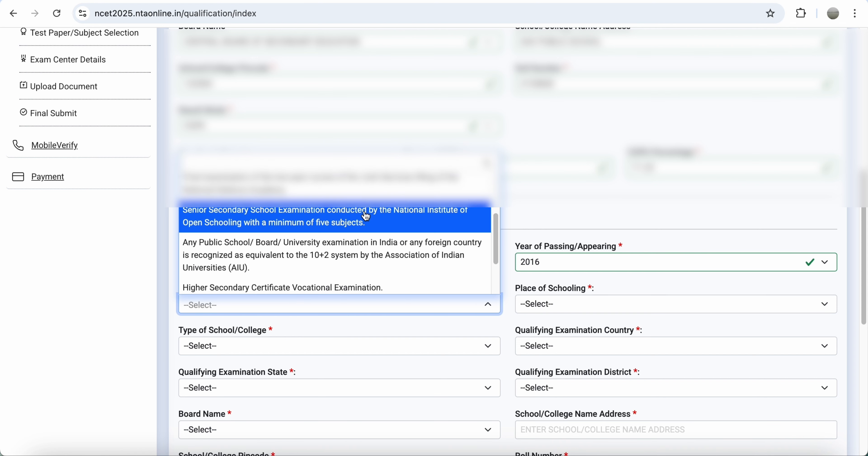
scroll(366, 216, "down", 1)
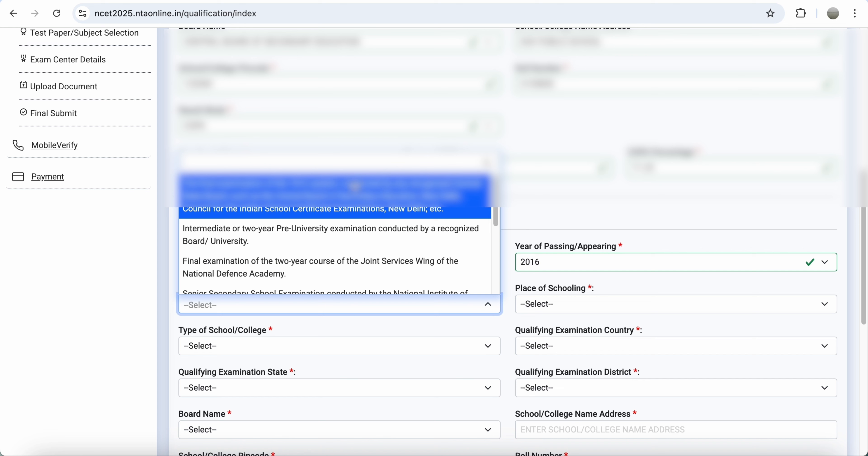
scroll(355, 186, "down", 5)
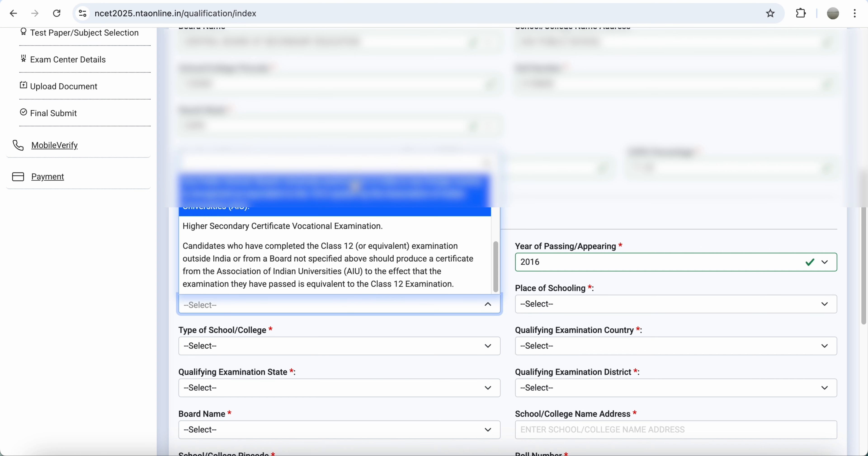
scroll(355, 186, "up", 5)
left_click(348, 208)
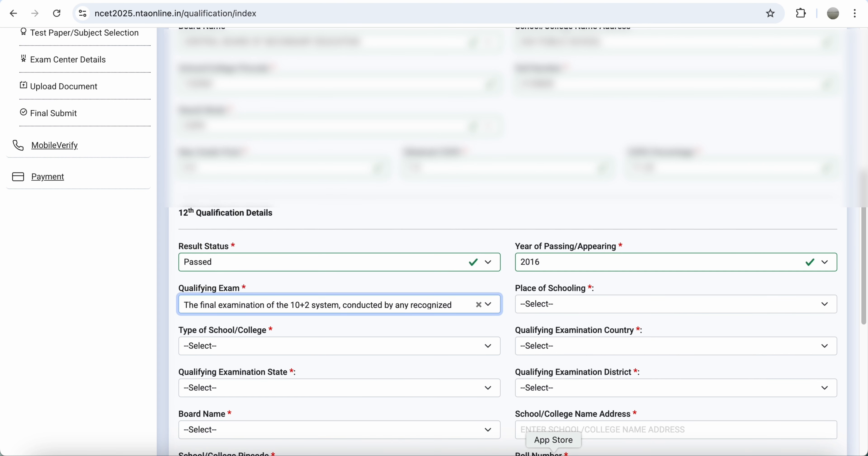
Set the 12th place of schooling to URBAN and the school type to PRIVATE UNAIDED
left_click(676, 298)
left_click(674, 321)
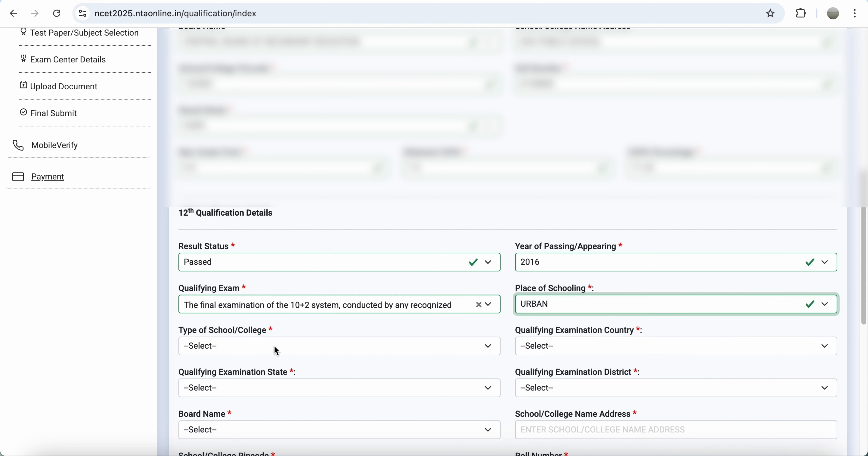
left_click(320, 345)
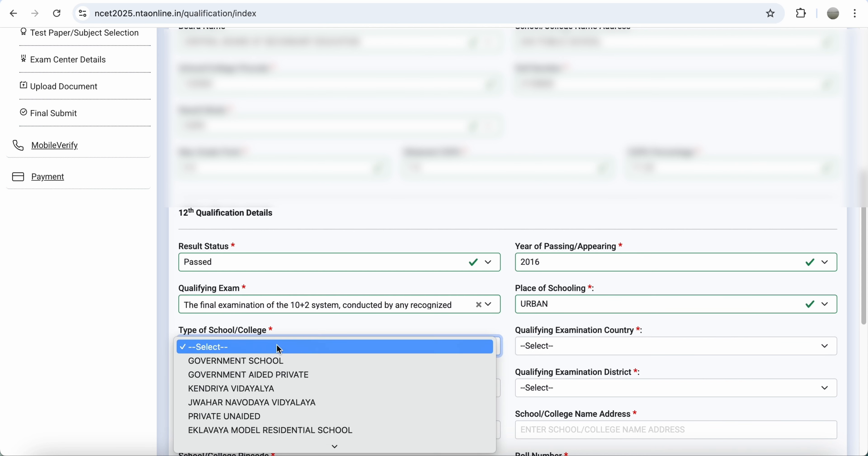
left_click(267, 416)
Set the qualifying examination location to INDIA, HARYANA, GURUGRAM
left_click(597, 345)
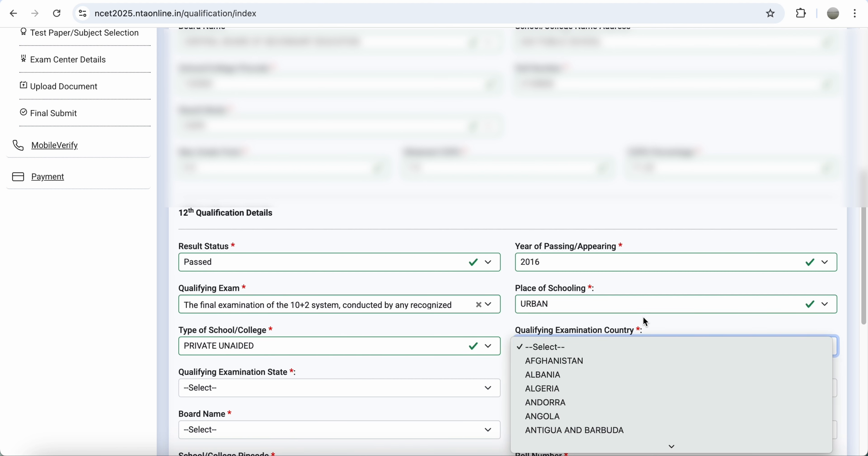
key("i")
scroll(616, 347, "down", 3)
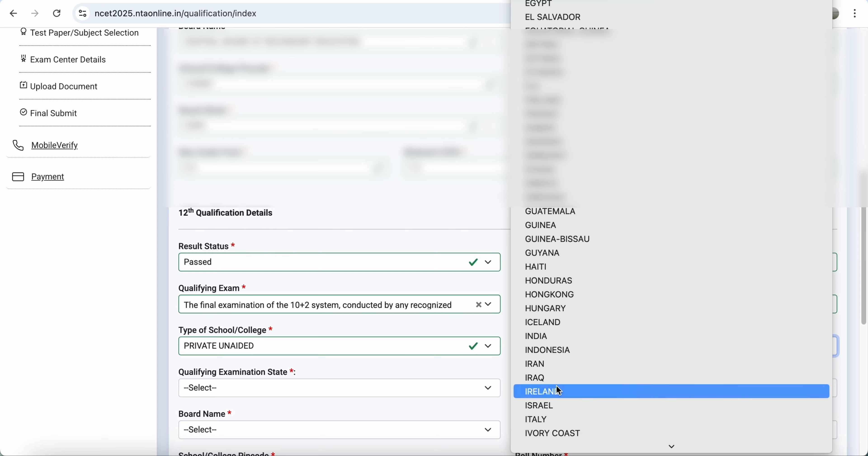
left_click(565, 339)
scroll(275, 390, "down", 1)
left_click(312, 330)
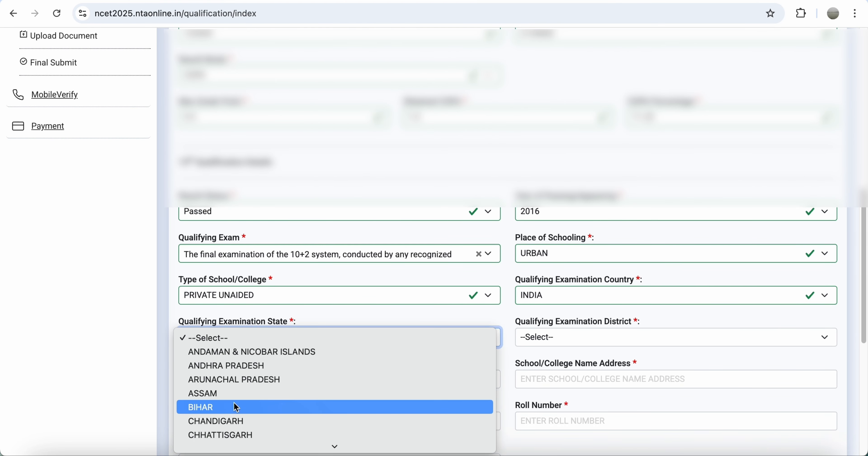
scroll(237, 407, "down", 3)
scroll(237, 408, "down", 2)
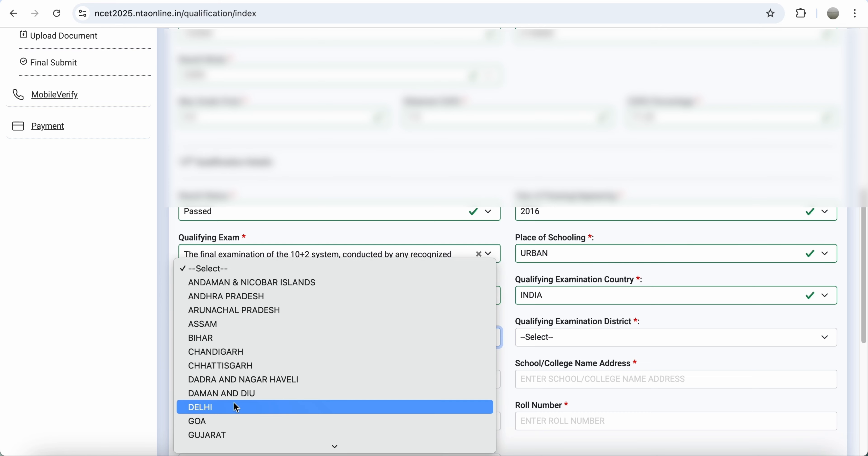
scroll(237, 407, "down", 3)
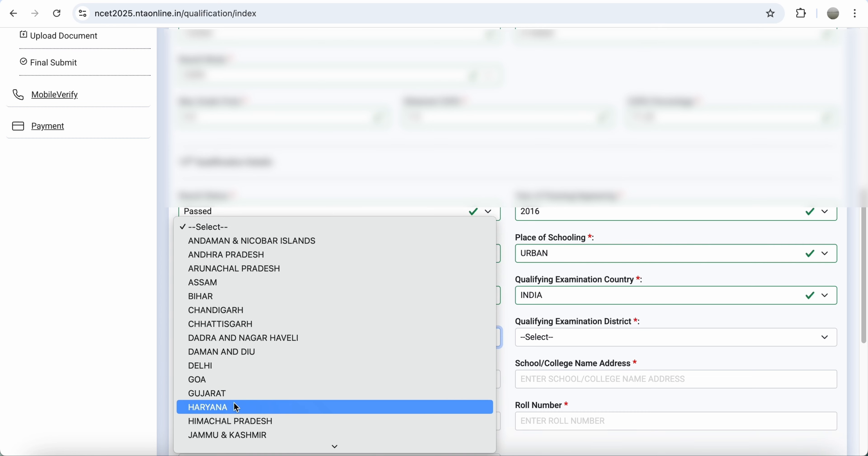
left_click(237, 407)
left_click(597, 338)
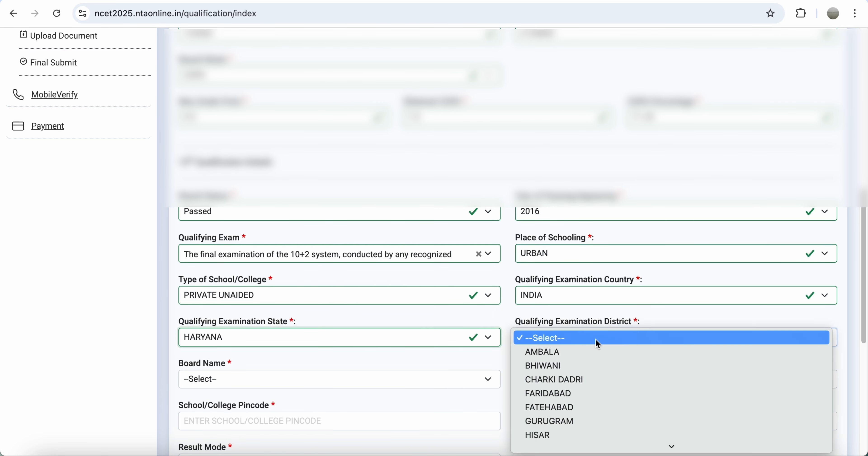
left_click(560, 421)
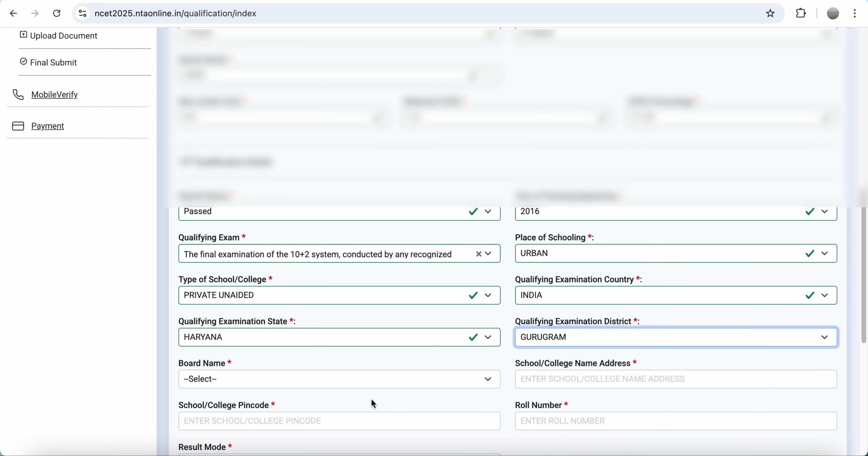
Choose CENTRAL BOARD OF SECONDARY EDUCATION as the Board Name
left_click(390, 382)
scroll(347, 399, "down", 5)
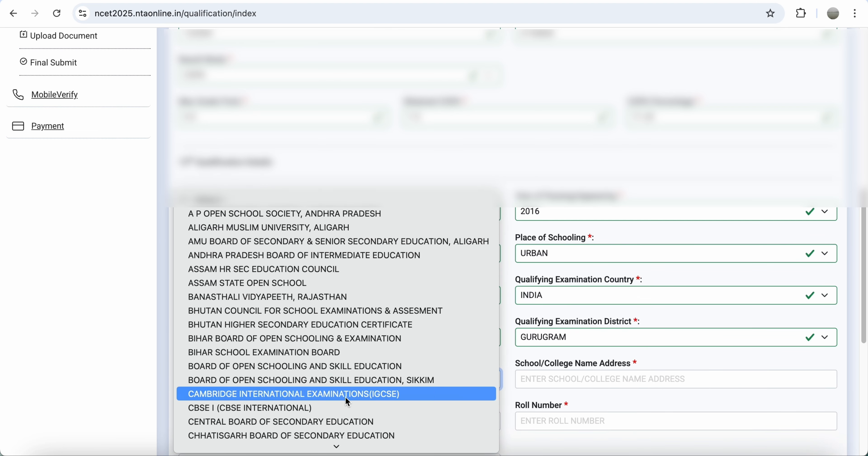
scroll(345, 396, "down", 3)
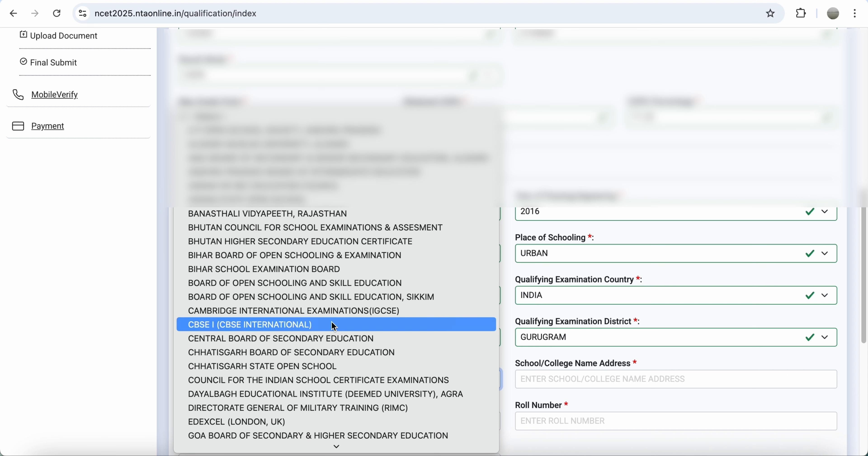
scroll(333, 326, "down", 1)
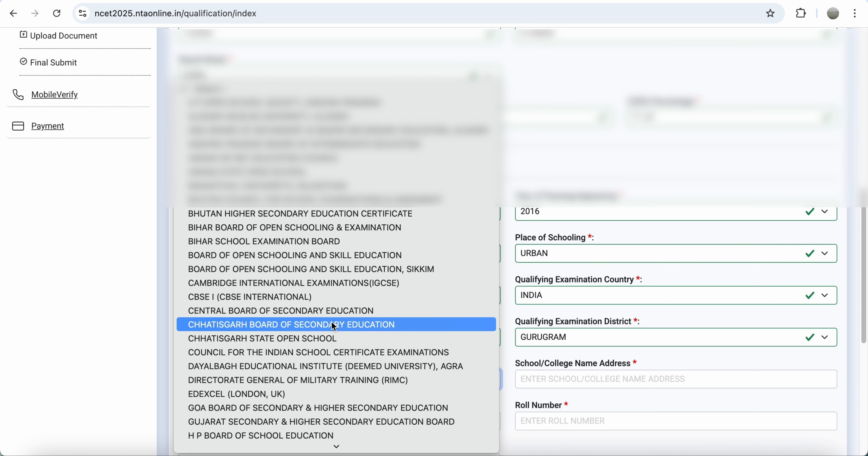
left_click(336, 311)
Enter the school or college name and address
left_click(567, 371)
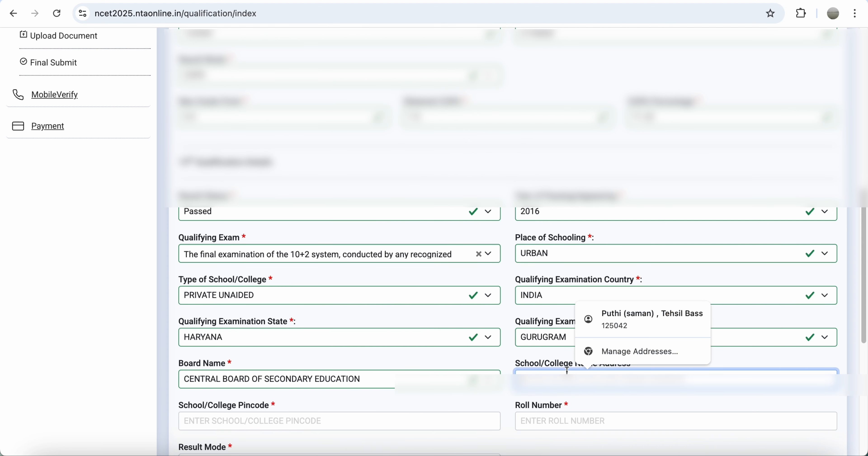
type("S")
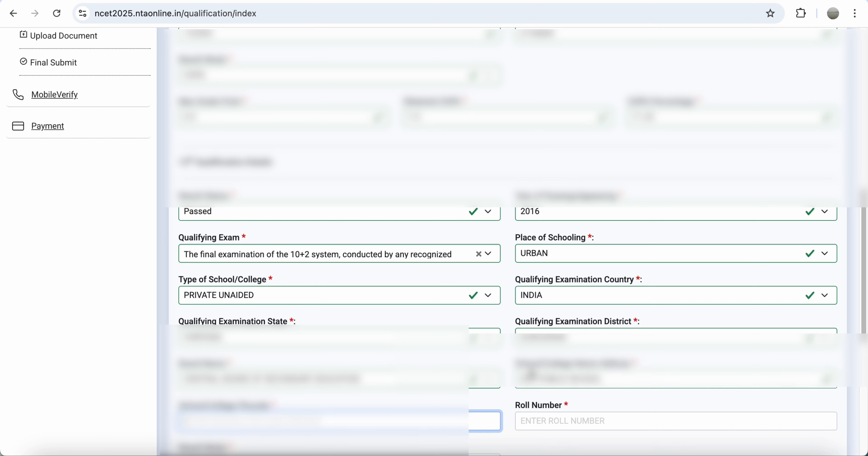
scroll(373, 359, "down", 1)
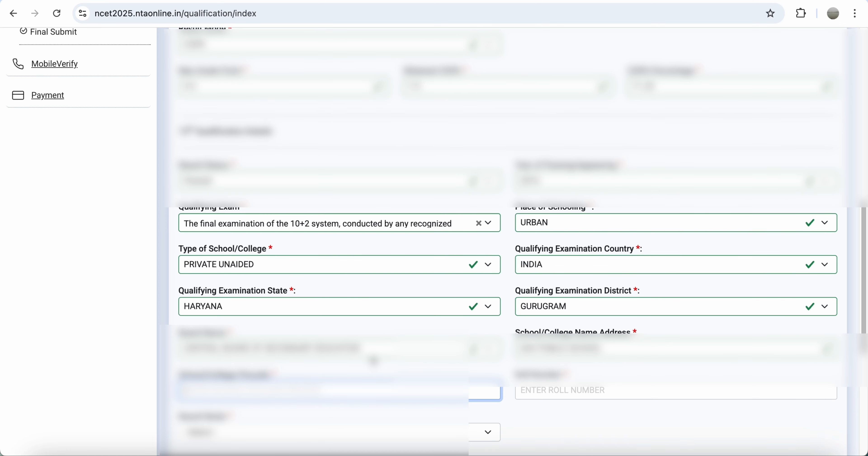
scroll(374, 360, "down", 2)
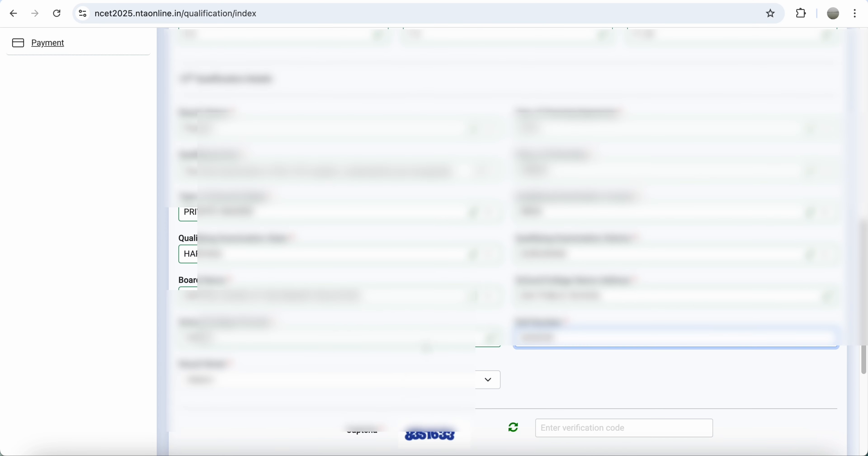
Choose the result mode and enter 400 marks obtained, giving 80.00 percent
left_click(403, 383)
left_click(335, 399)
scroll(303, 391, "down", 1)
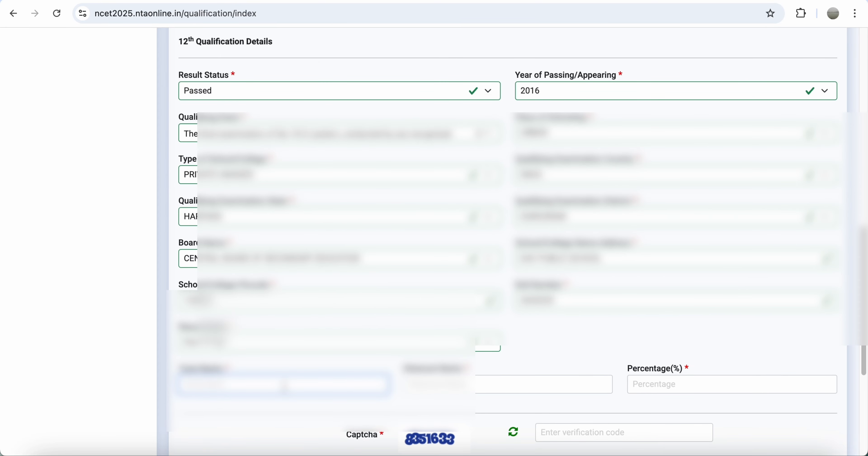
key("Tab")
type("400")
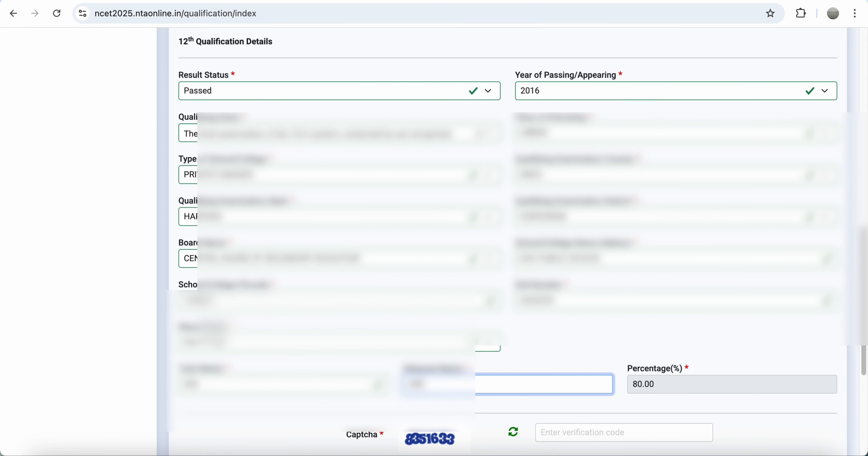
key("Tab")
scroll(539, 377, "down", 1)
Enter the captcha and save the qualification details
left_click(548, 391)
type("8")
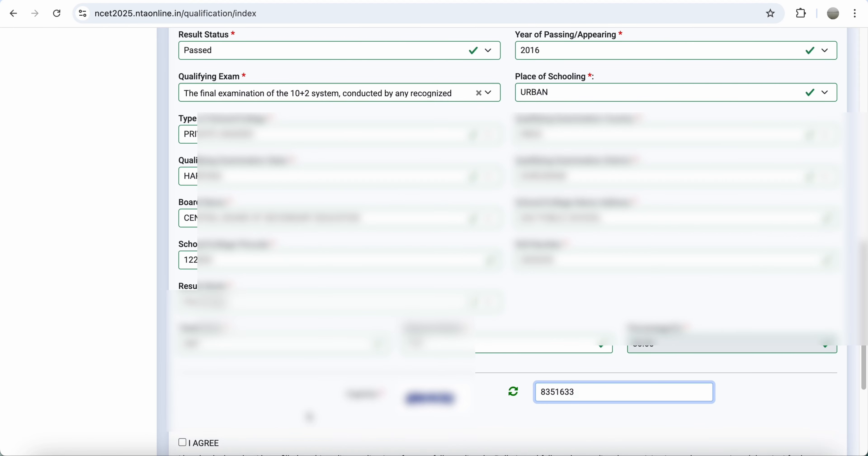
type("351633")
scroll(506, 236, "down", 5)
left_click(762, 434)
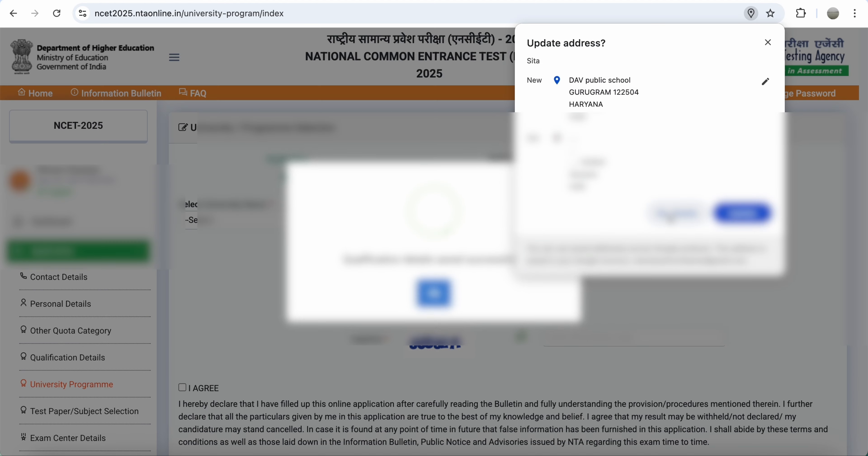
Add the B.A.B.Ed. programme at Central University of Haryana
left_click(669, 214)
left_click(438, 298)
scroll(438, 297, "down", 4)
left_click(425, 97)
left_click(427, 95)
scroll(428, 94, "up", 4)
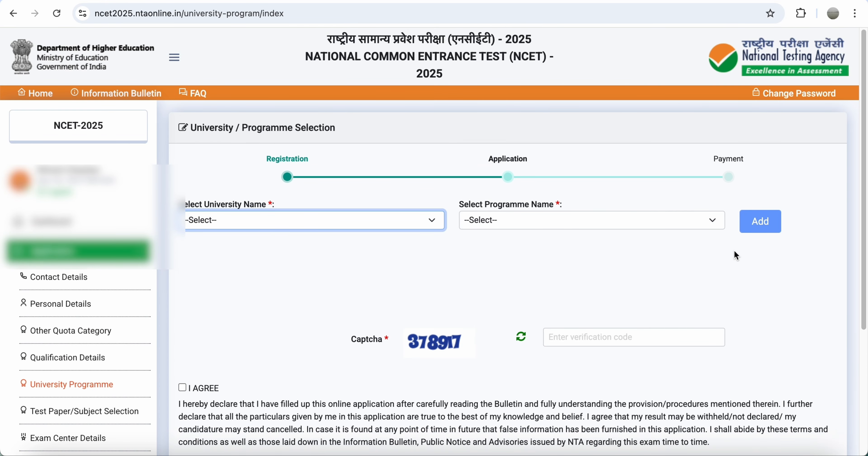
left_click(425, 213)
scroll(347, 284, "down", 3)
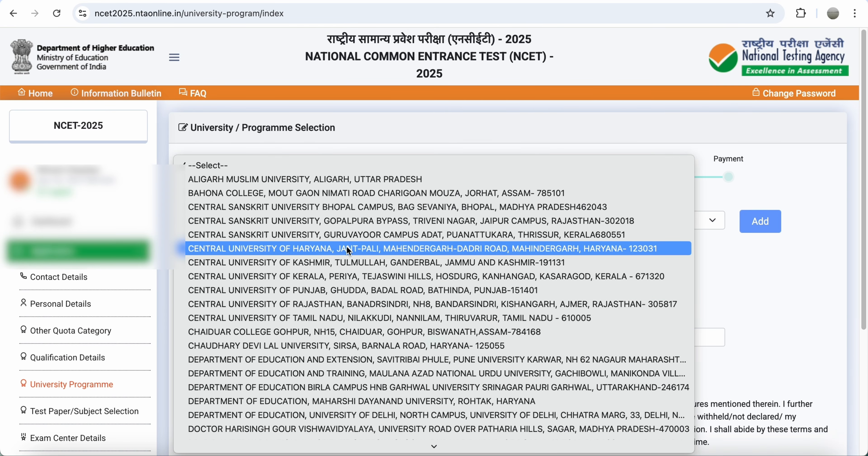
left_click(446, 189)
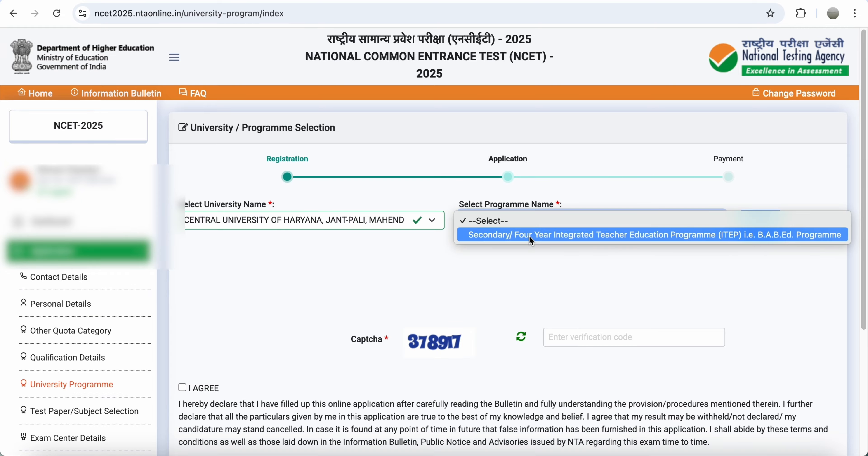
left_click(620, 235)
left_click(760, 221)
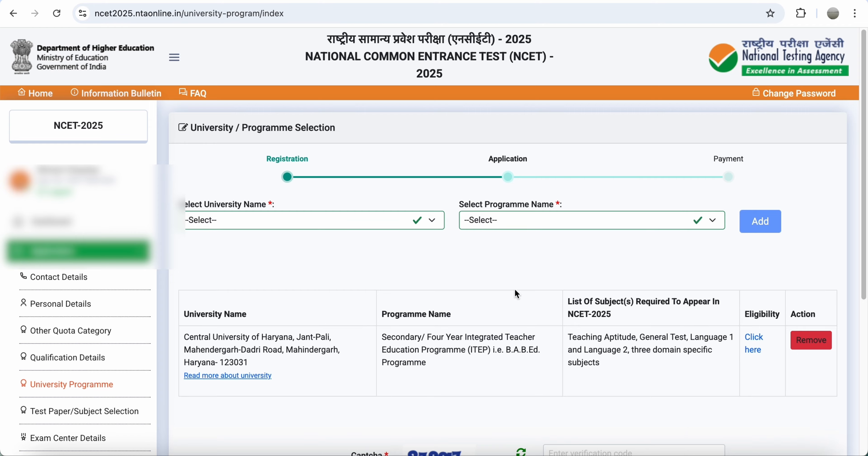
left_click(337, 220)
Add B.A.B.Ed. at Maharshi Dayanand University, Rohtak, and begin the verification code
scroll(340, 350, "down", 14)
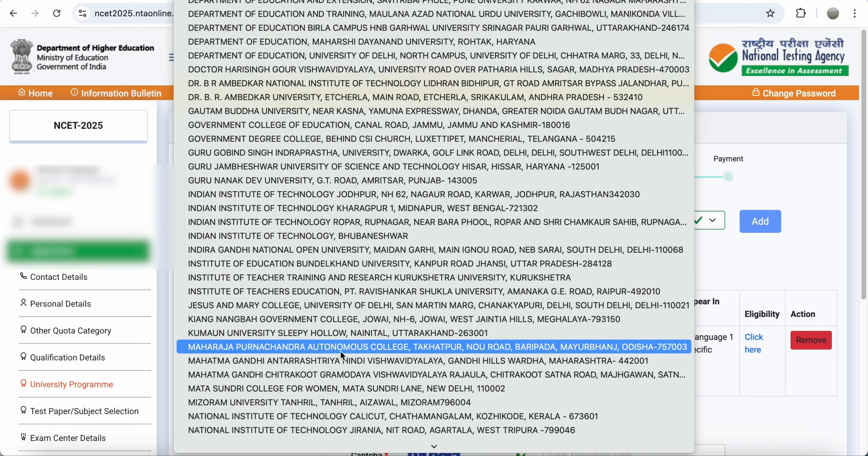
scroll(395, 221, "up", 4)
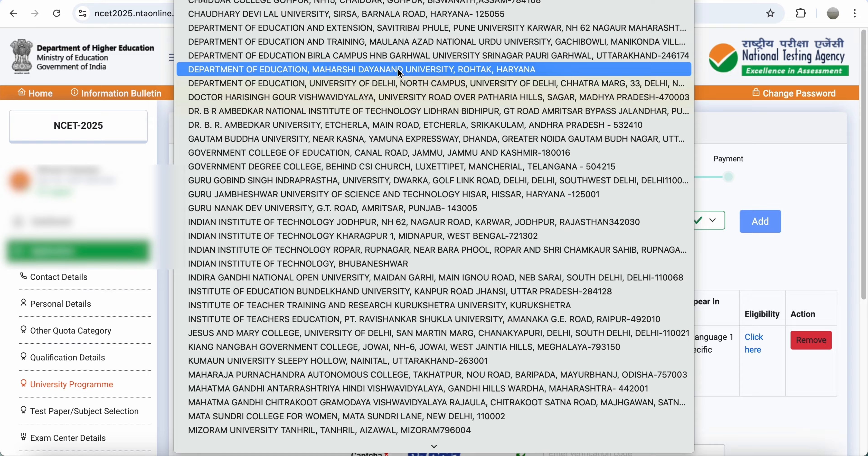
left_click(397, 69)
scroll(502, 276, "down", 1)
left_click(477, 193)
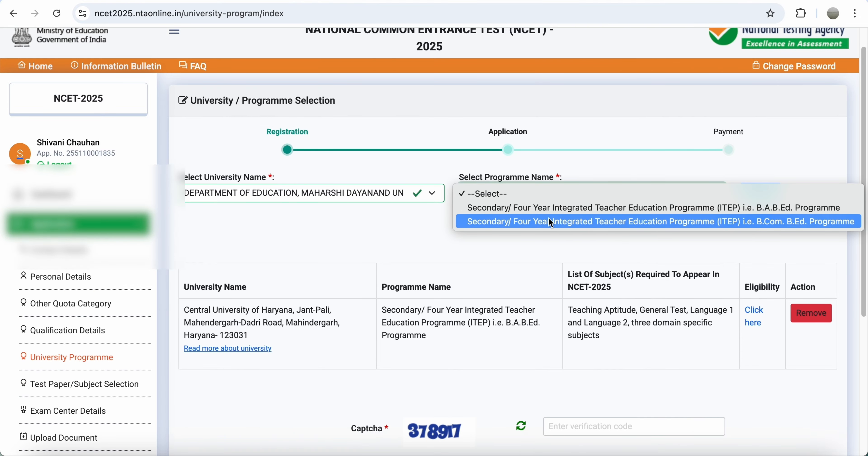
left_click(546, 207)
left_click(759, 191)
left_click(457, 297)
scroll(590, 365, "down", 4)
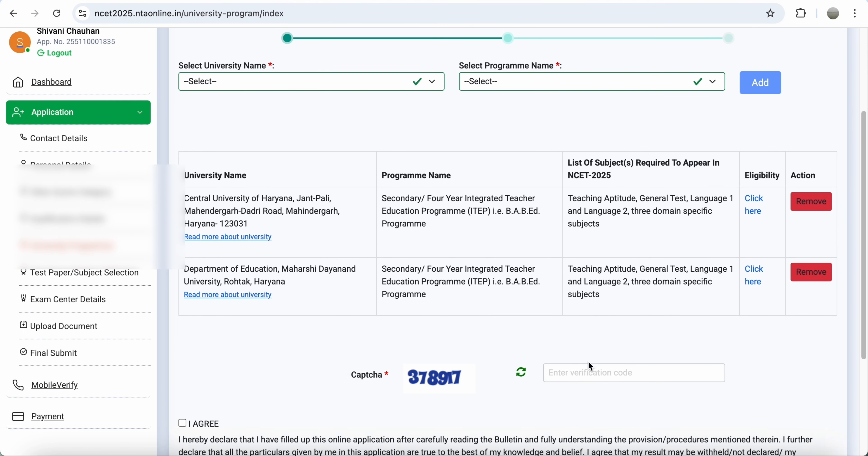
left_click(583, 371)
Enter the captcha, agree to the declaration and save the university choices
type("378917")
left_click(182, 423)
scroll(516, 377, "down", 5)
left_click(798, 359)
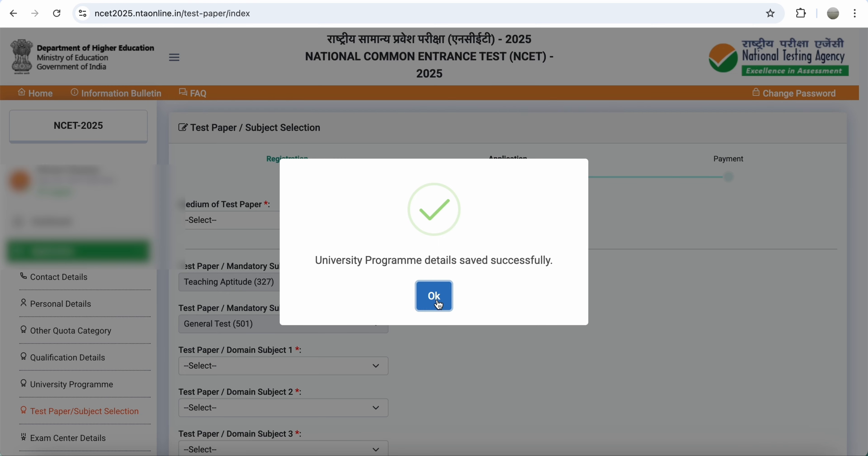
left_click(435, 296)
Set the test paper medium to English
scroll(437, 167, "down", 2)
left_click(446, 179)
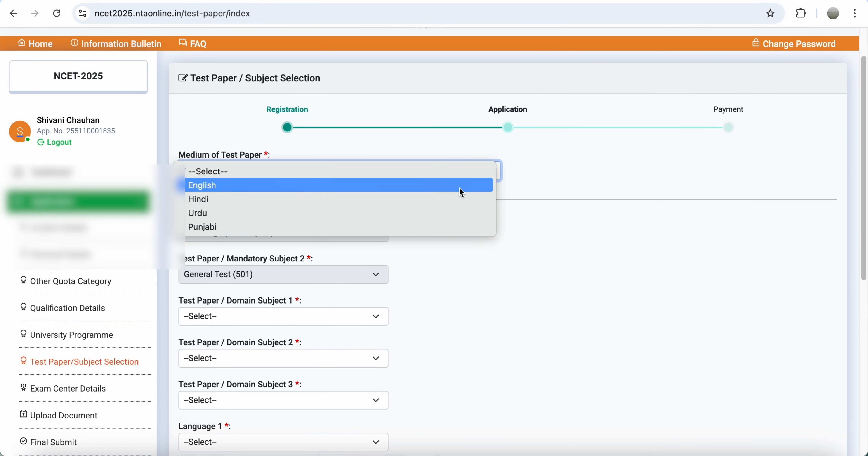
left_click(492, 172)
left_click(492, 172)
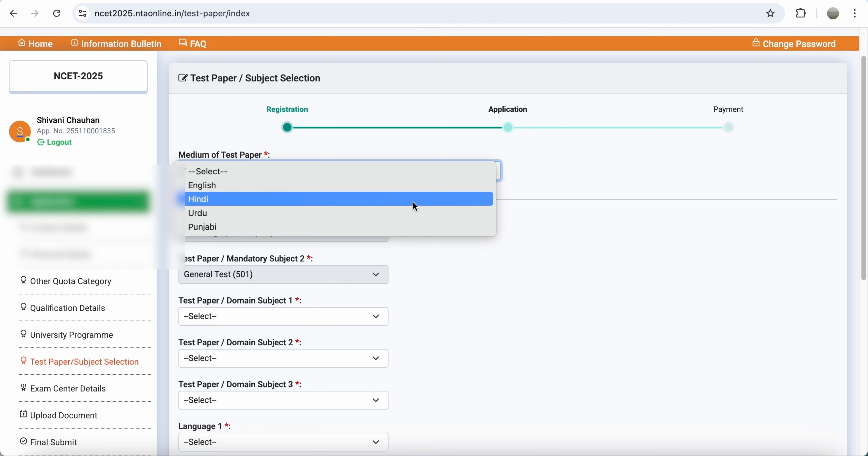
left_click(342, 188)
scroll(341, 191, "down", 2)
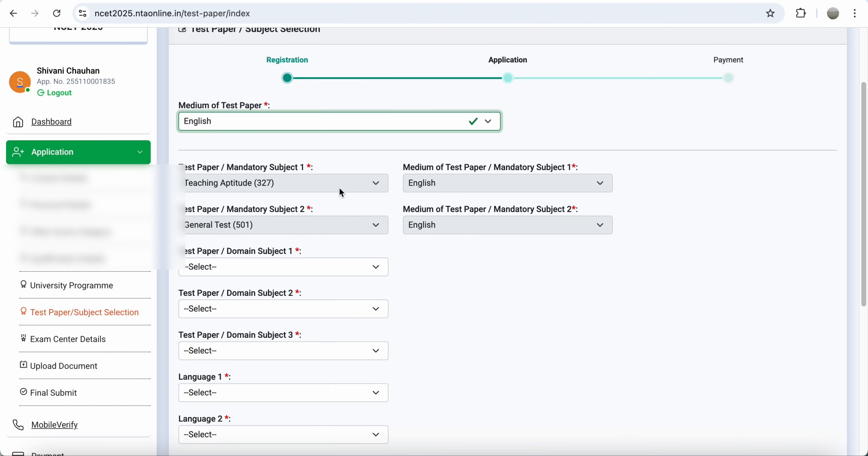
scroll(361, 187, "down", 2)
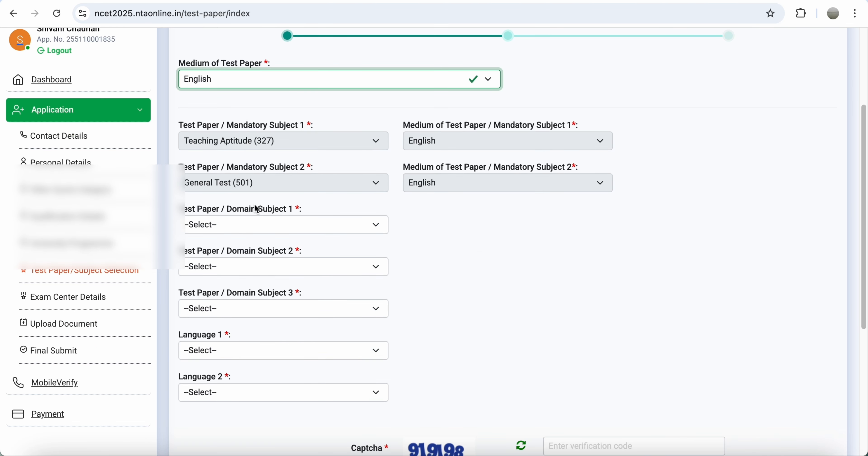
scroll(256, 93, "up", 1)
left_click(297, 93)
left_click(374, 105)
left_click(364, 95)
left_click(348, 82)
scroll(444, 199, "down", 1)
Choose domain subjects Accountancy (301), Business Studies (305) and Economics (309)
left_click(310, 218)
left_click(463, 255)
scroll(463, 256, "down", 3)
left_click(357, 144)
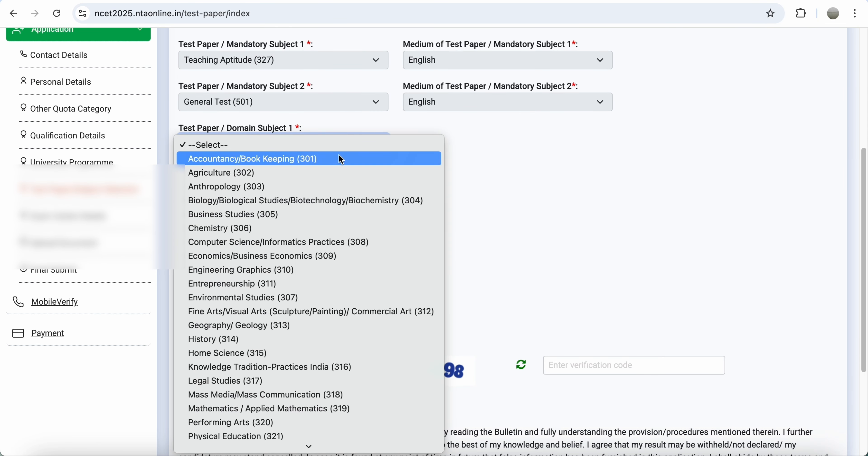
scroll(334, 236, "down", 2)
left_click(321, 100)
left_click(333, 188)
left_click(263, 257)
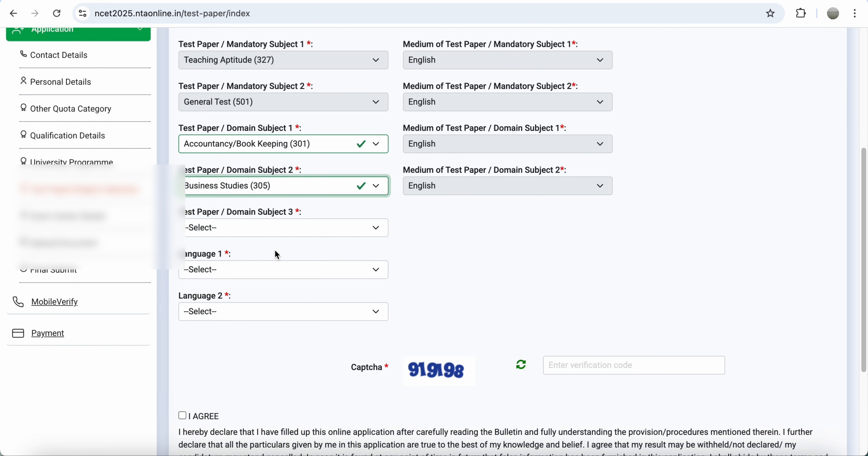
left_click(272, 228)
scroll(272, 341, "down", 4)
left_click(299, 199)
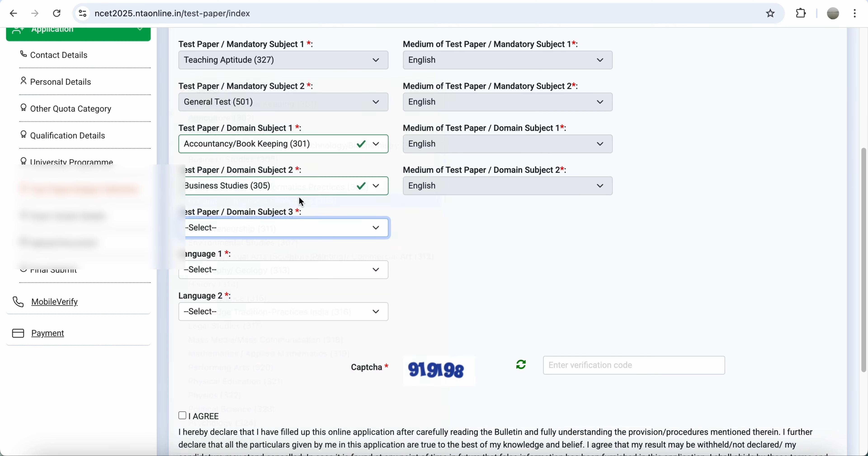
scroll(468, 154, "down", 2)
scroll(472, 155, "up", 1)
Set Language 1 to English for Communication (114) and Language 2 to Hindi for Communication (115)
left_click(364, 242)
left_click(364, 243)
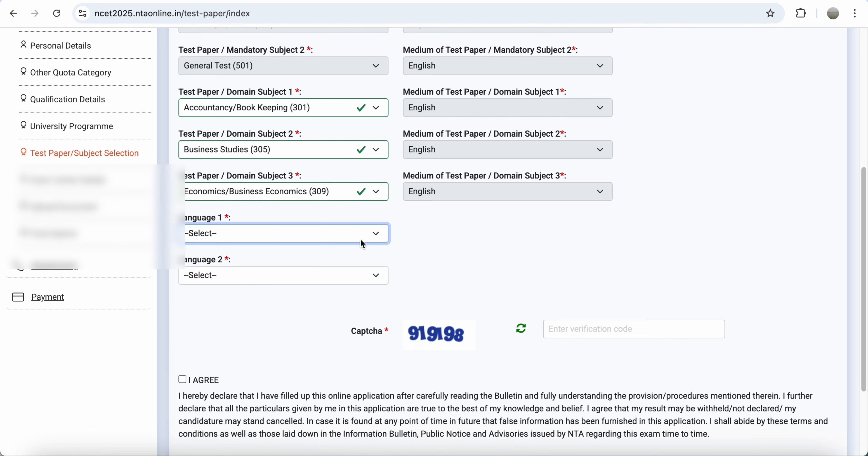
left_click(363, 242)
left_click(322, 290)
left_click(325, 234)
left_click(313, 220)
left_click(343, 274)
scroll(290, 357, "down", 2)
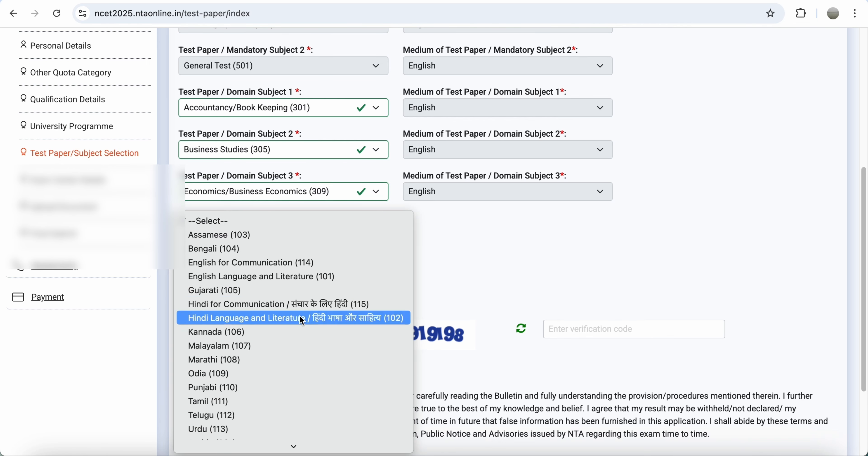
left_click(296, 301)
Enter the captcha, agree to the declaration and save the test paper details
scroll(438, 244, "down", 1)
scroll(438, 243, "down", 2)
left_click(593, 237)
type("919198")
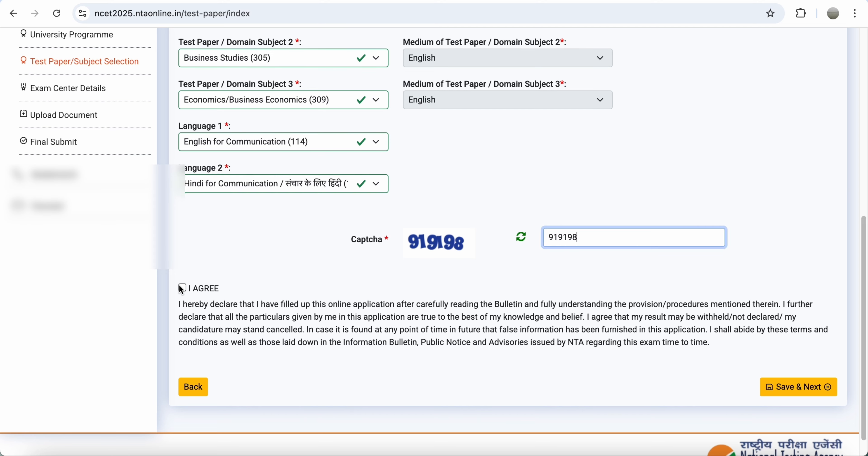
left_click(182, 288)
left_click(800, 386)
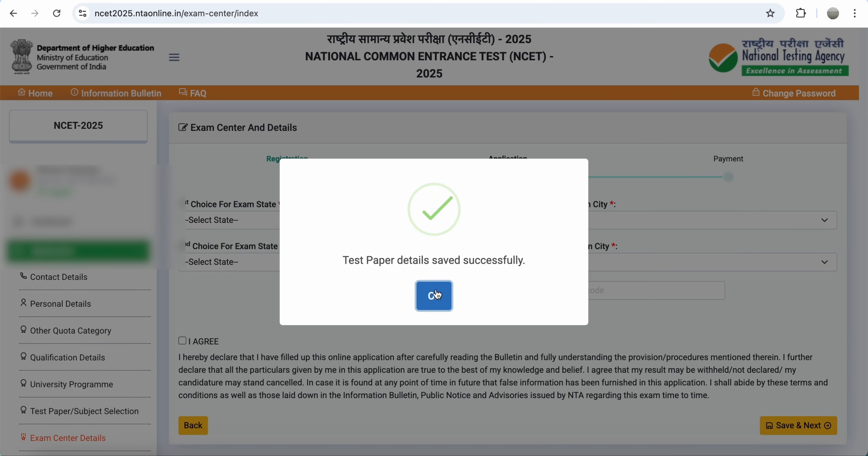
Set the first-choice exam centre to HARYANA, GURUGRAM
left_click(434, 296)
scroll(441, 300, "down", 2)
left_click(405, 170)
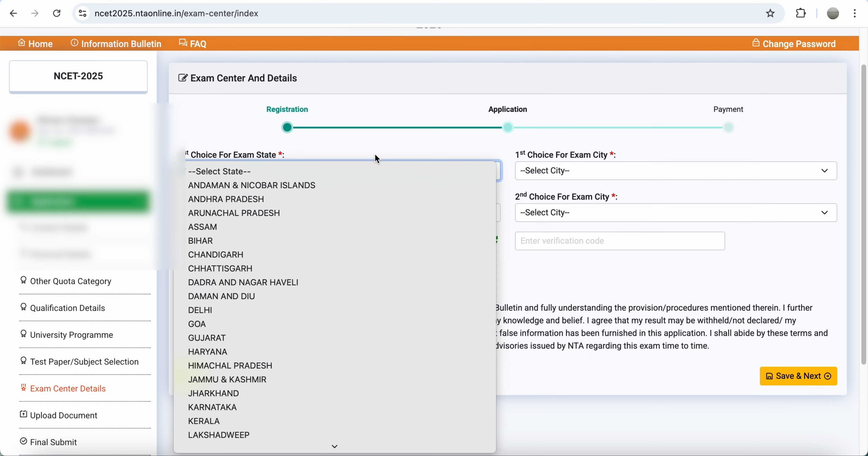
left_click(283, 337)
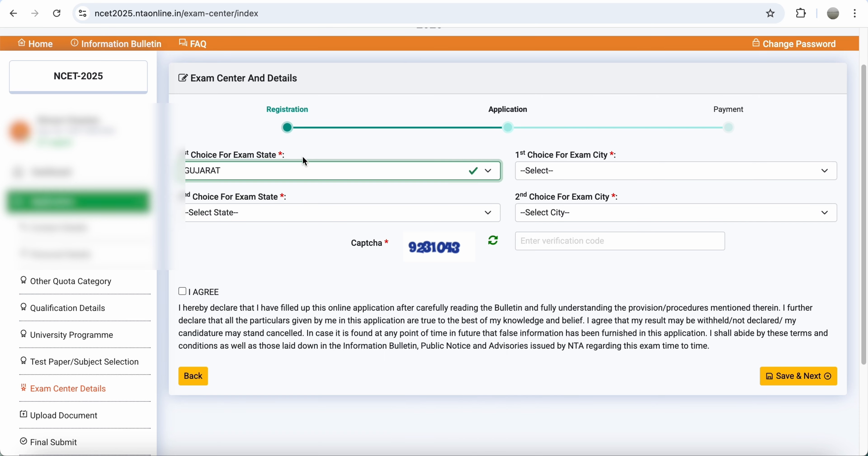
left_click(270, 170)
left_click(316, 185)
left_click(598, 172)
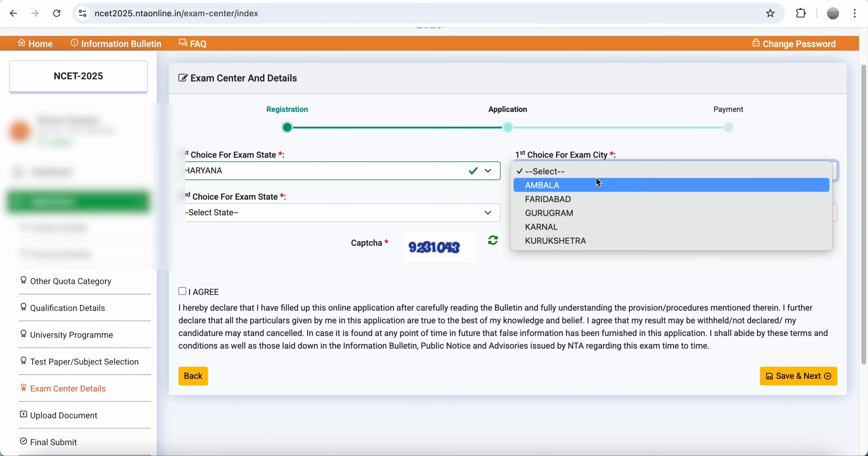
left_click(592, 211)
Set the second-choice exam centre to HARYANA, FARIDABAD
left_click(413, 216)
left_click(286, 395)
left_click(579, 213)
left_click(573, 245)
Enter the captcha, accept the declaration and save the exam centre details
left_click(564, 238)
type("9231043")
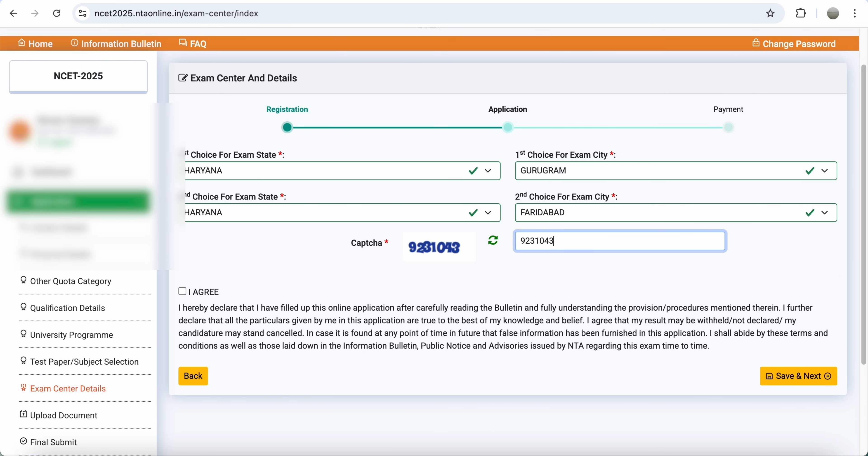
left_click(179, 292)
left_click(780, 375)
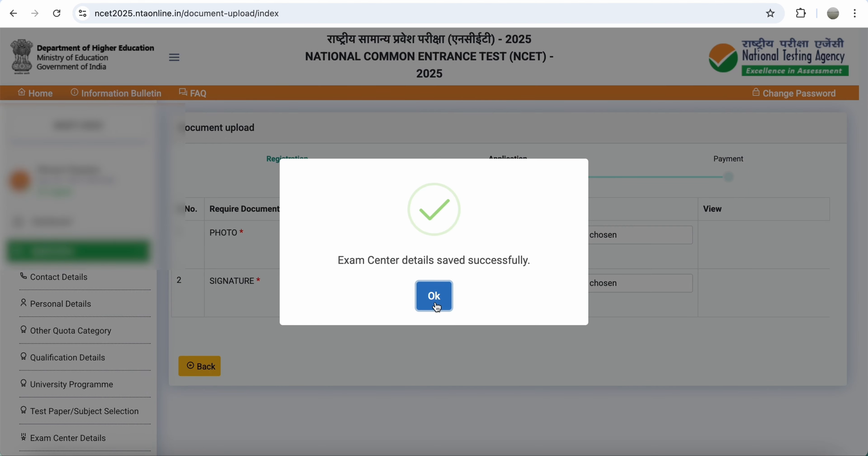
Save the uploaded photo and signature on the Document Upload page
left_click(435, 296)
scroll(444, 252, "down", 3)
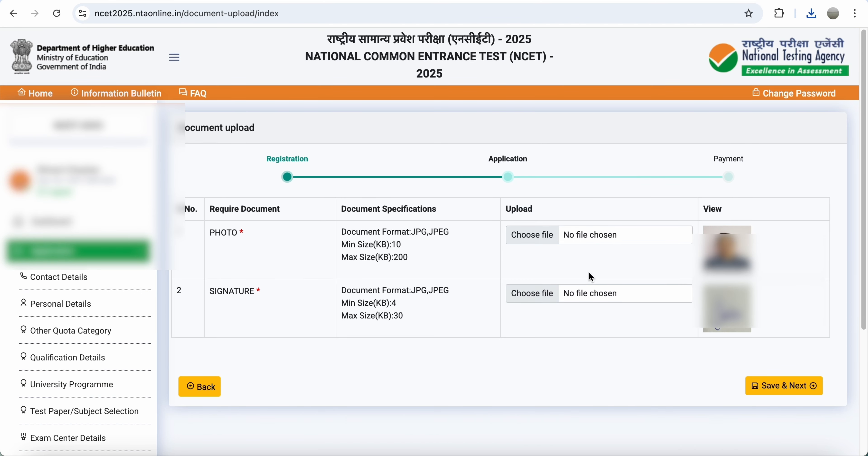
left_click(784, 386)
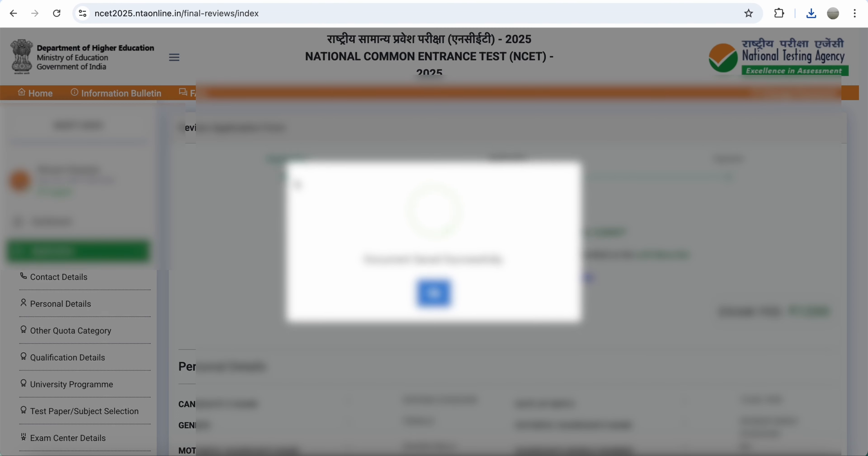
left_click(444, 297)
Open Mobile Verify and enter its captcha
scroll(560, 334, "down", 10)
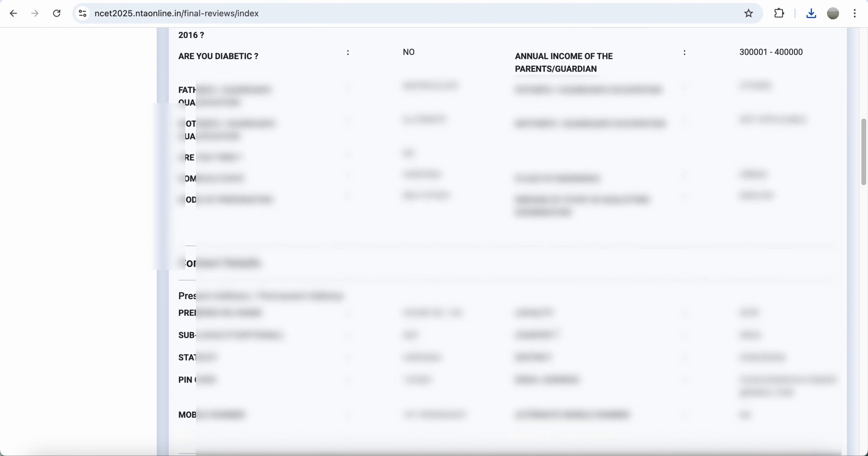
scroll(557, 333, "up", 10)
left_click(568, 279)
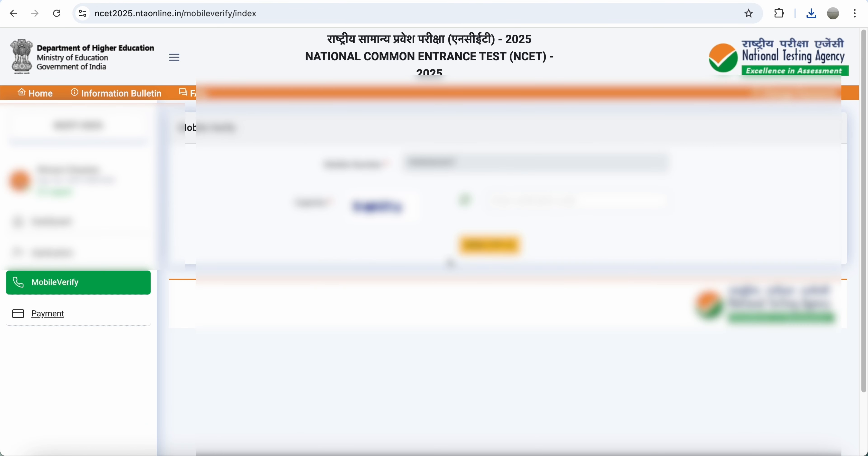
left_click(521, 194)
type("5q")
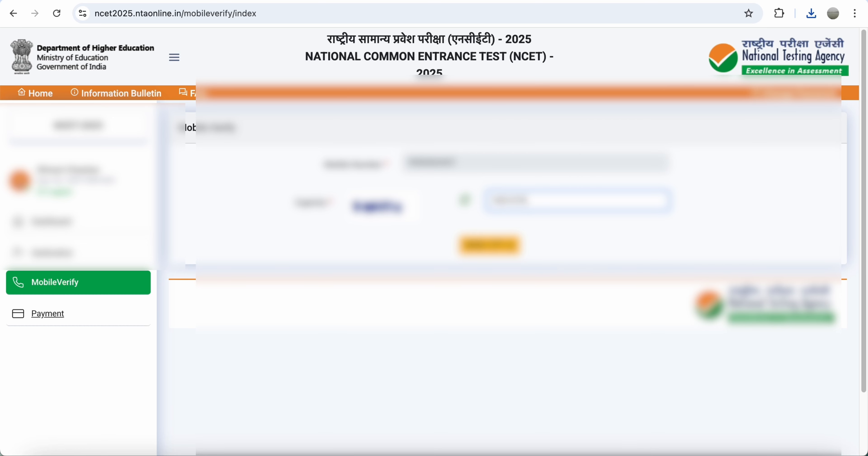
Verify the mobile number by requesting an OTP and submitting it with the captcha
left_click(489, 245)
left_click(432, 283)
left_click(470, 166)
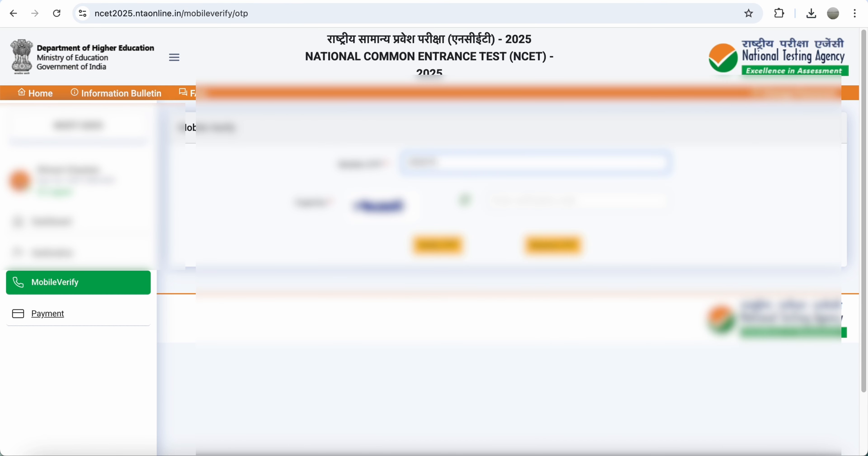
key("Tab")
key("Tab")
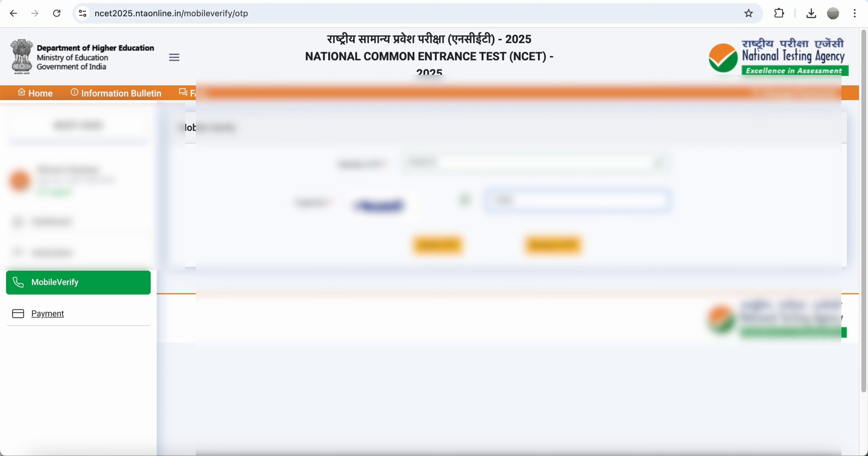
left_click(453, 243)
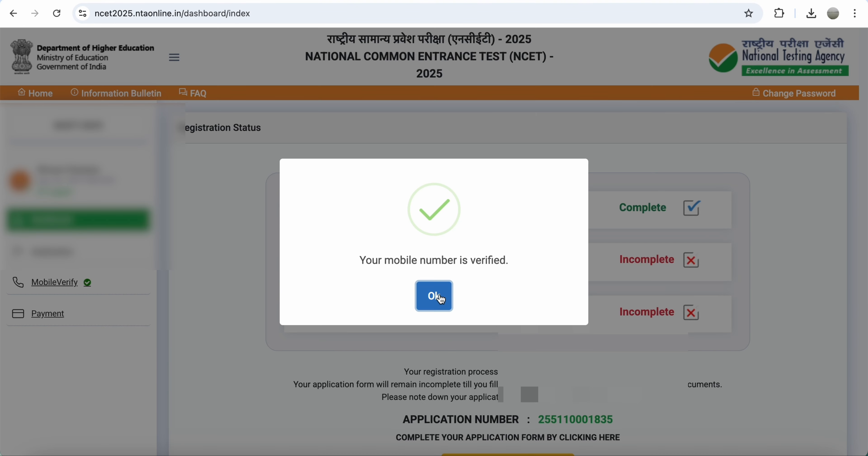
left_click(434, 295)
Review the application, confirm Date of Birth, Father Name, Address and Exam city, then final-submit
scroll(507, 293, "down", 1)
left_click(472, 428)
scroll(475, 355, "down", 15)
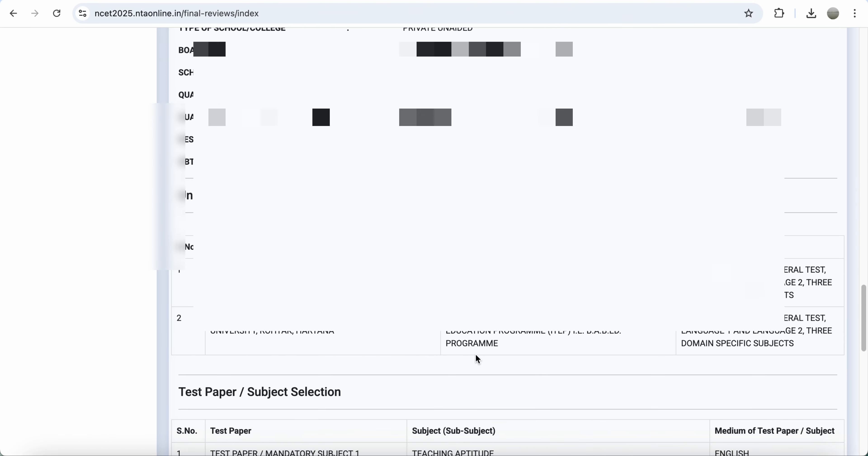
left_click(802, 360)
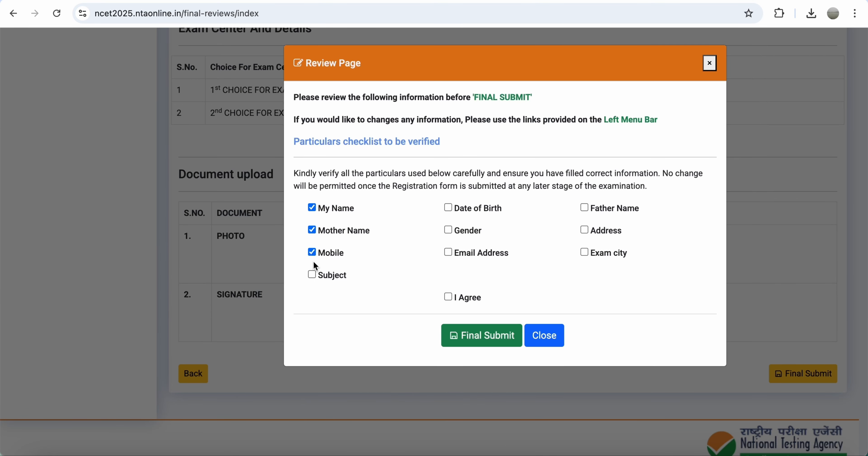
left_click(448, 207)
left_click(584, 208)
left_click(585, 229)
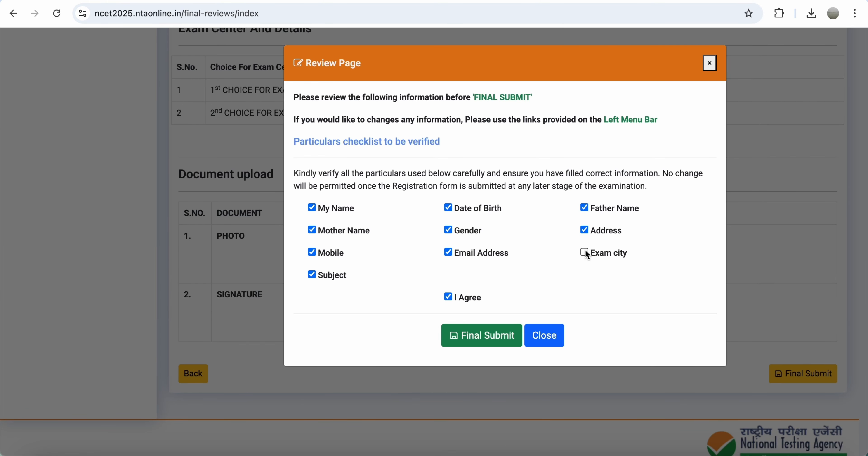
left_click(584, 252)
left_click(482, 336)
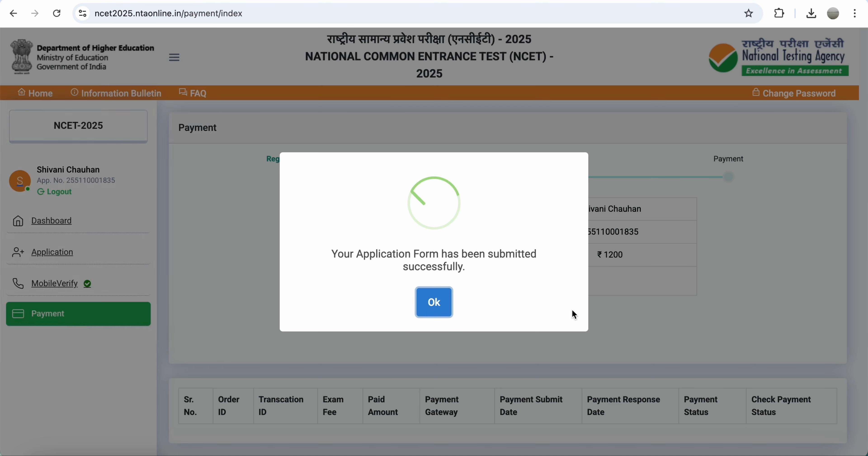
Acknowledge the submission and pay the ₹1200 fee through the HDFC gateway
left_click(433, 298)
scroll(430, 290, "down", 4)
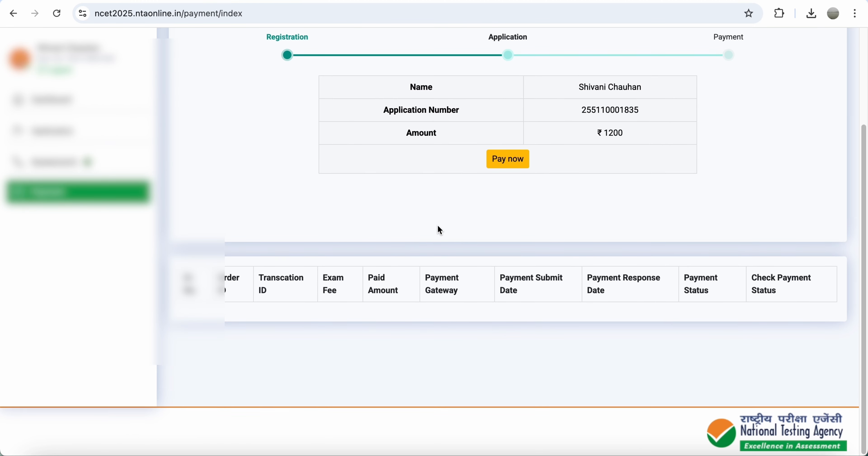
scroll(438, 229, "up", 2)
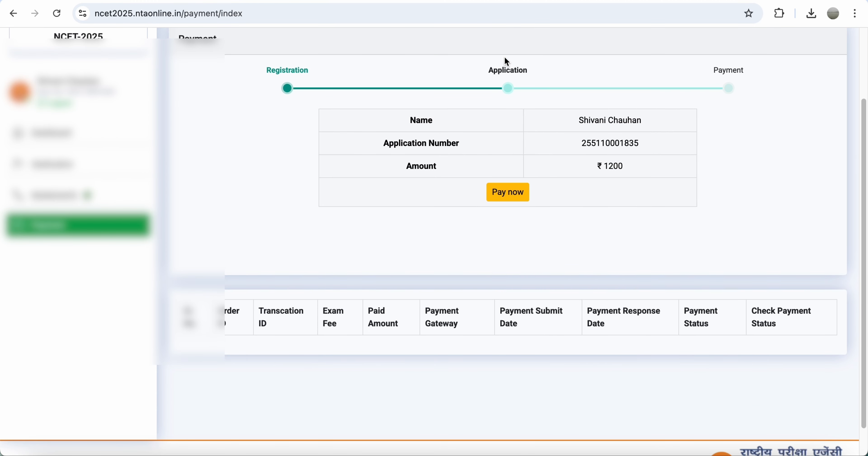
left_click(508, 191)
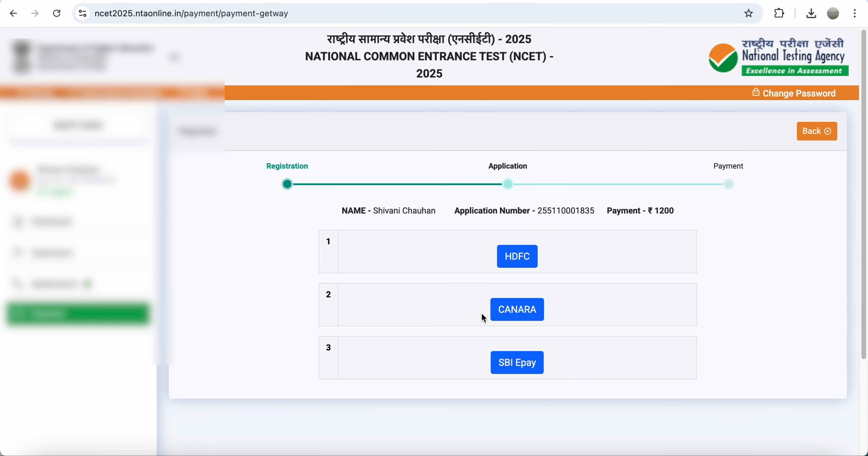
scroll(483, 316, "down", 1)
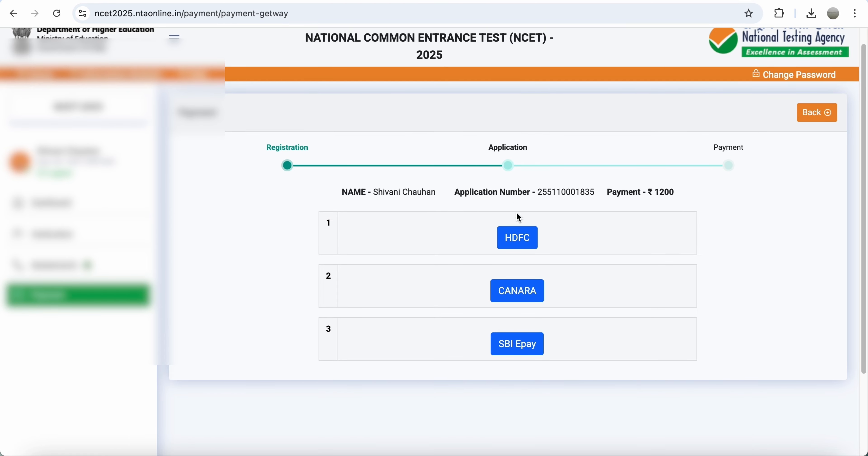
left_click(518, 237)
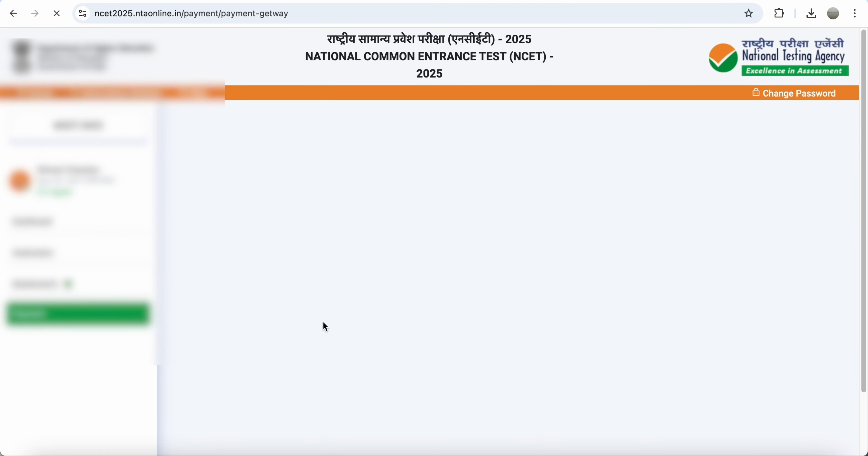
Select UPI as the payment method for the INR 1200.00 CCAvenue order
scroll(316, 323, "down", 1)
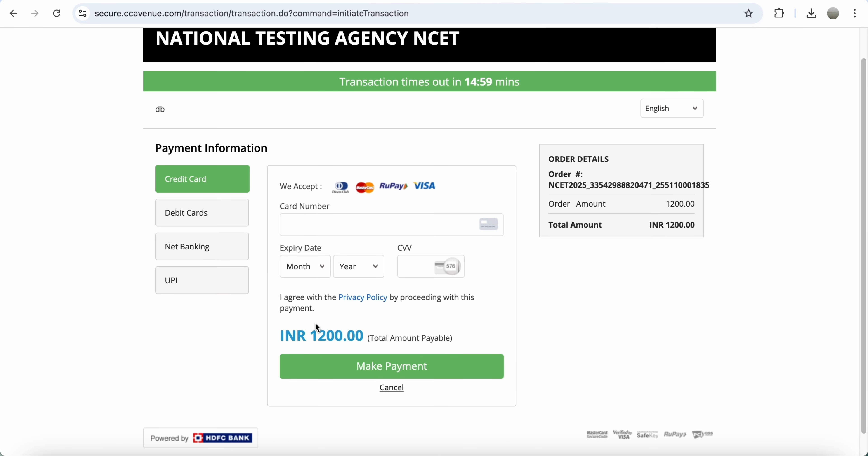
left_click(220, 291)
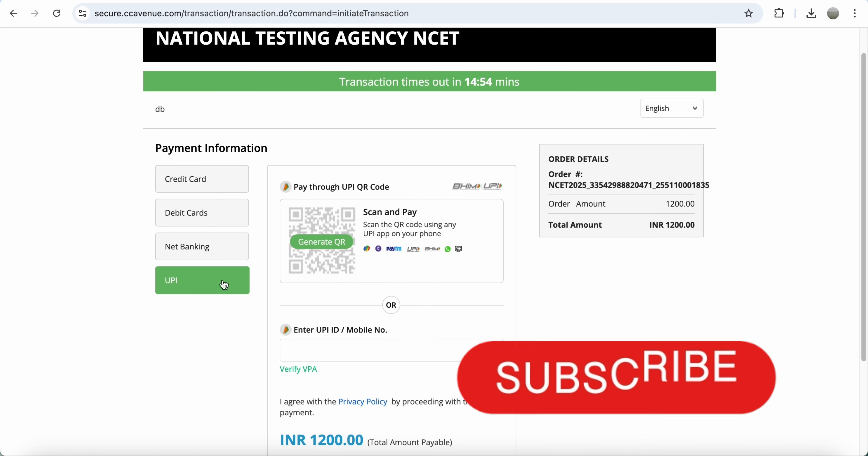
scroll(413, 337, "down", 3)
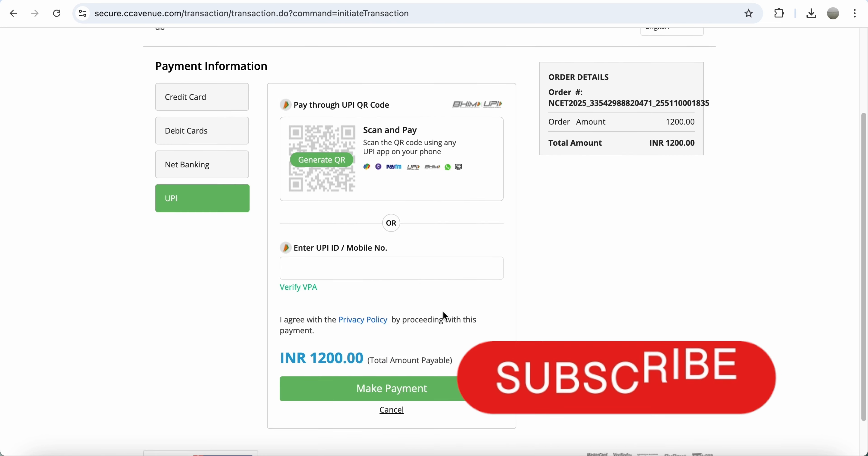
scroll(443, 310, "up", 5)
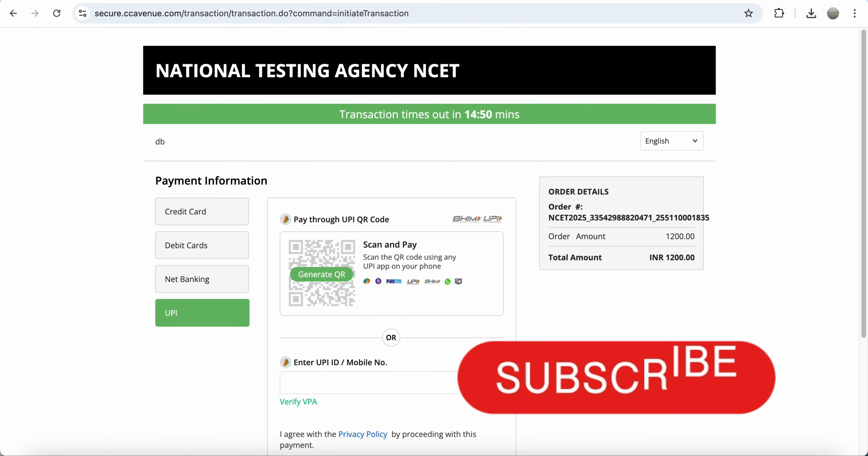